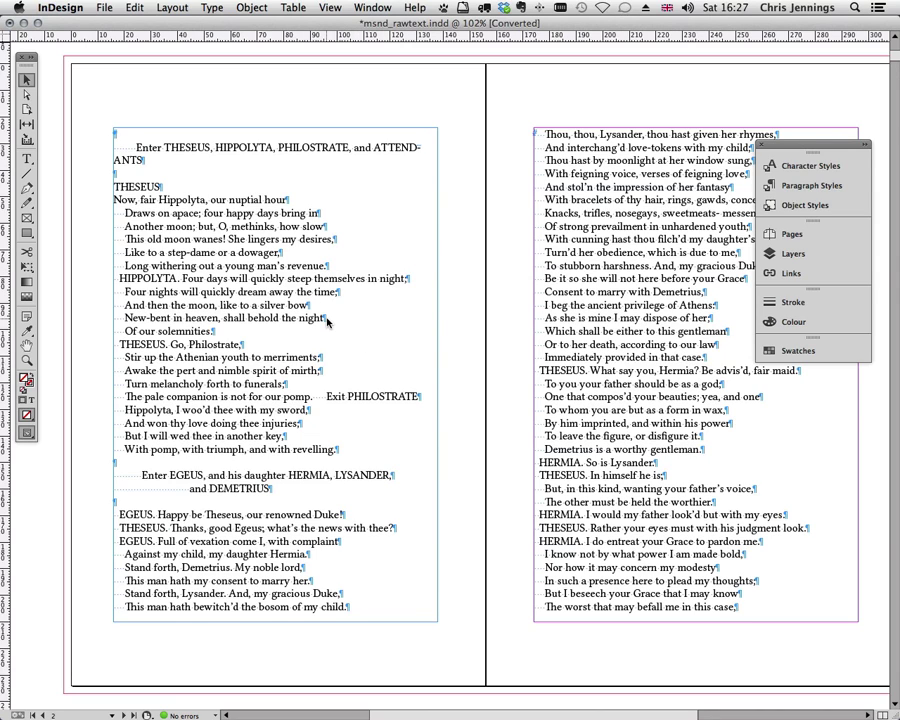
Step: Open Find/Change on the GREP tab, searching the Document with a [Custom] query
key("super+f")
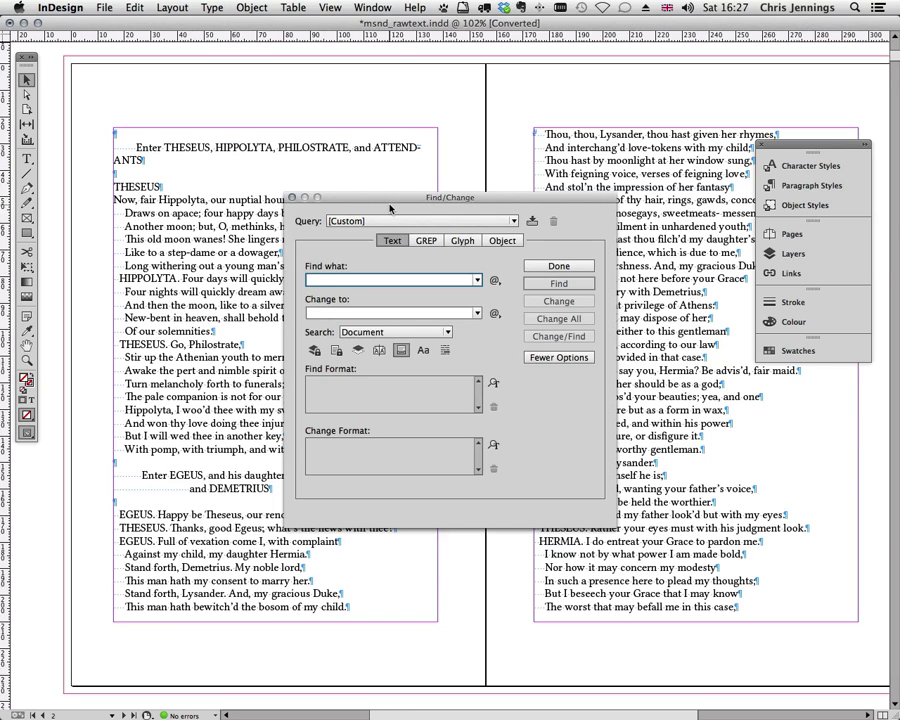
left_click_drag(380, 198, 252, 212)
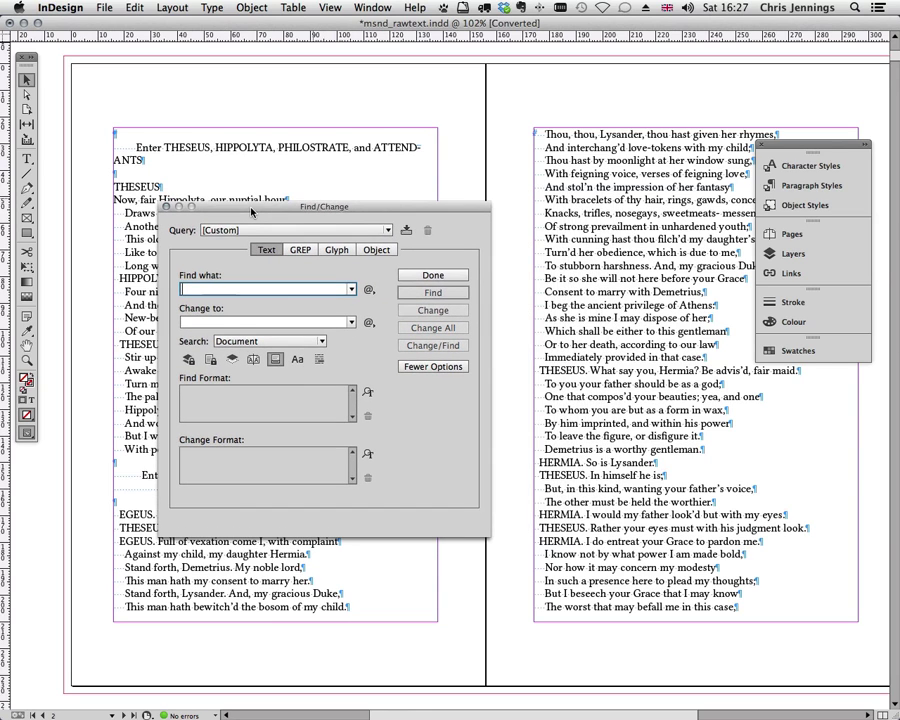
left_click(300, 249)
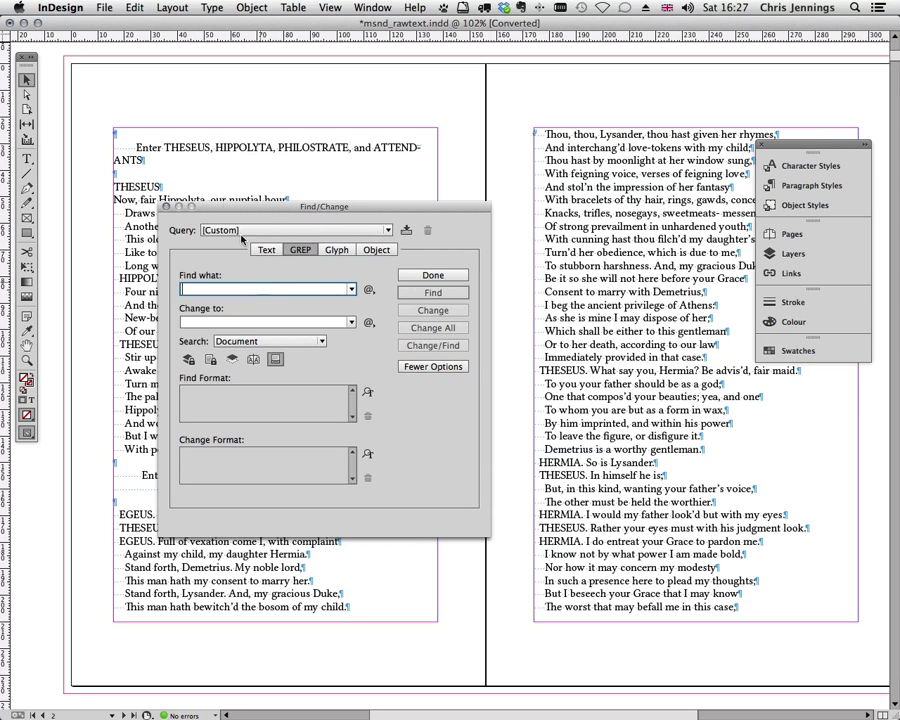
left_click_drag(219, 206, 283, 178)
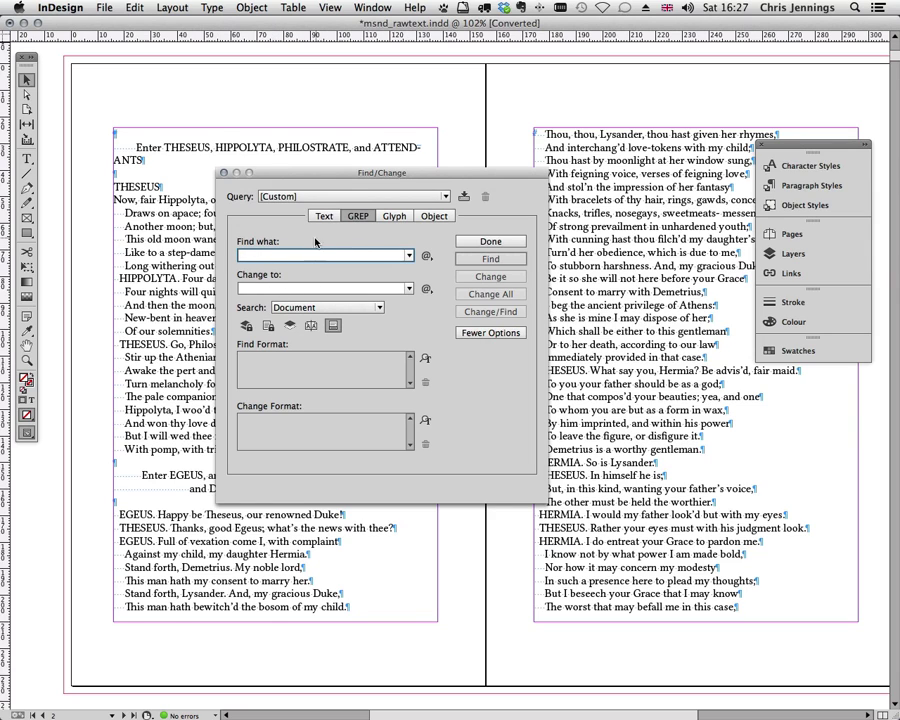
left_click(310, 310)
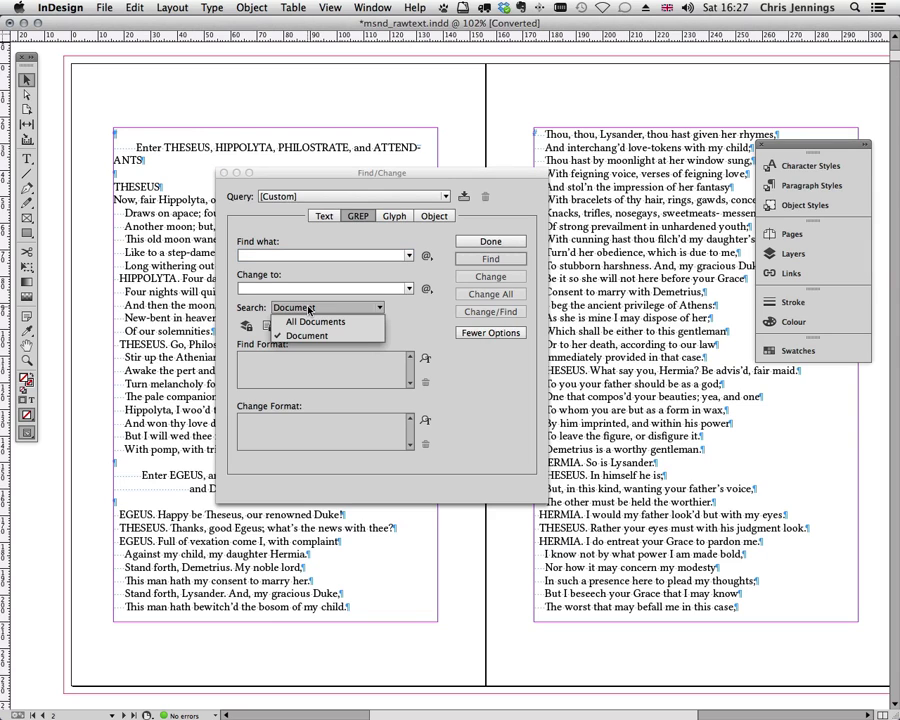
left_click(309, 310)
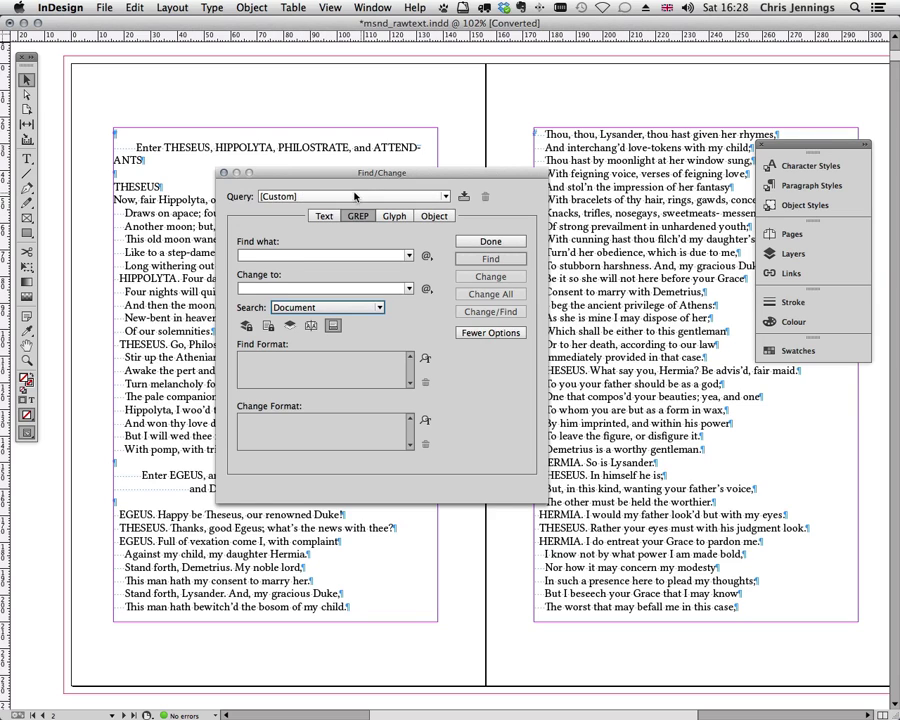
left_click(425, 198)
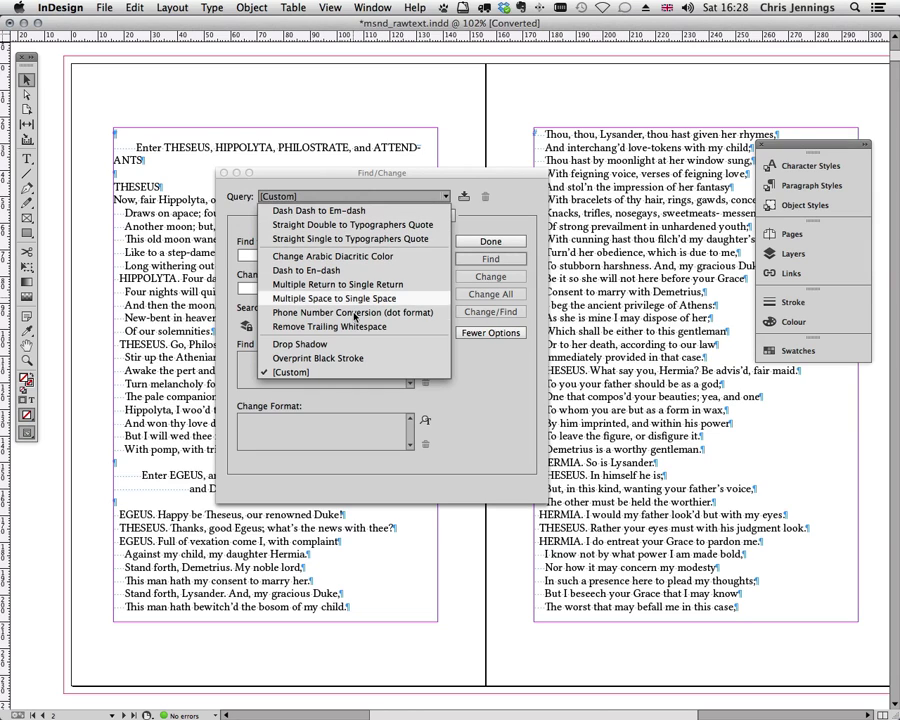
left_click(321, 180)
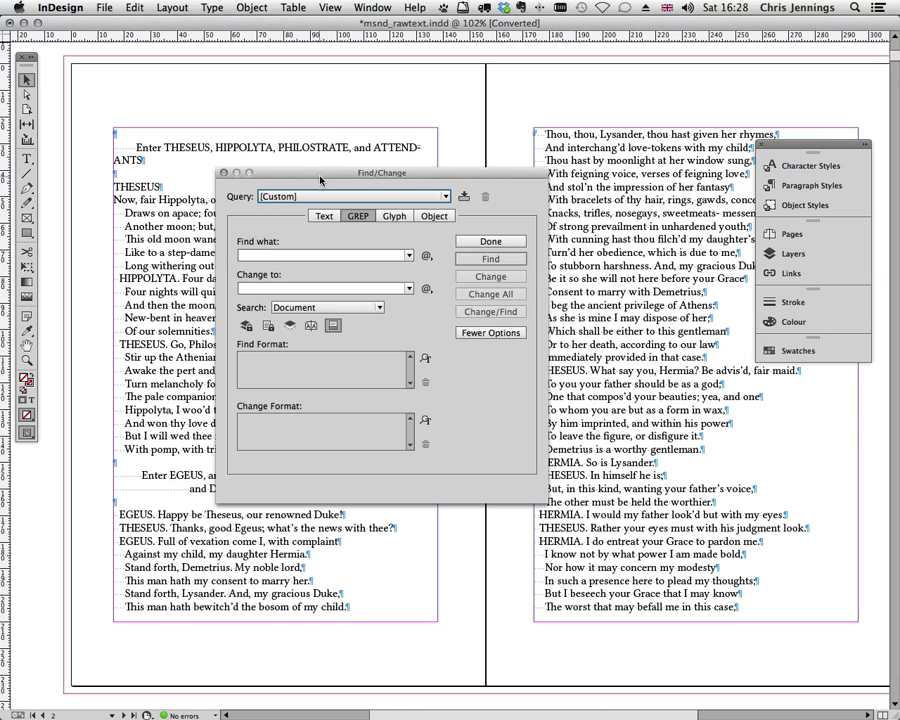
Step: Start the Find what pattern with a paragraph-start anchor and one uppercase letter (^\u)
left_click(262, 256)
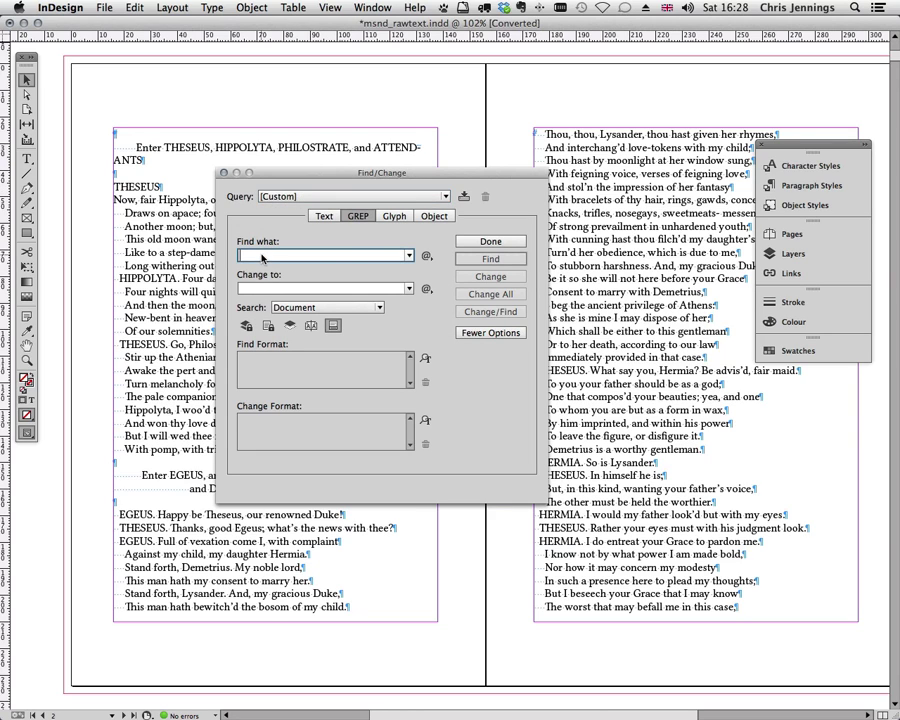
left_click_drag(273, 174, 365, 136)
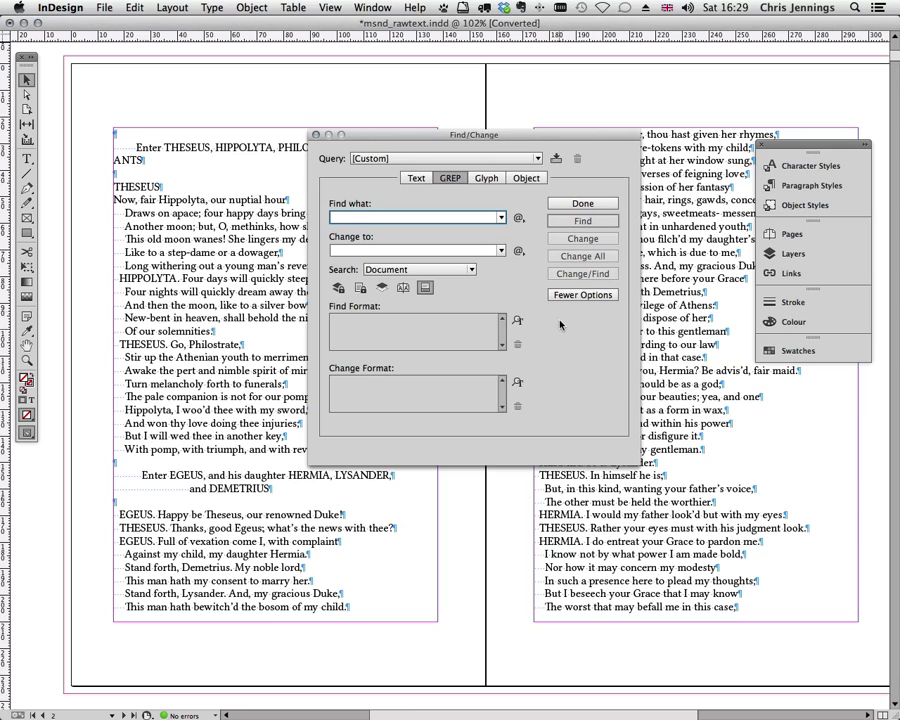
left_click(518, 218)
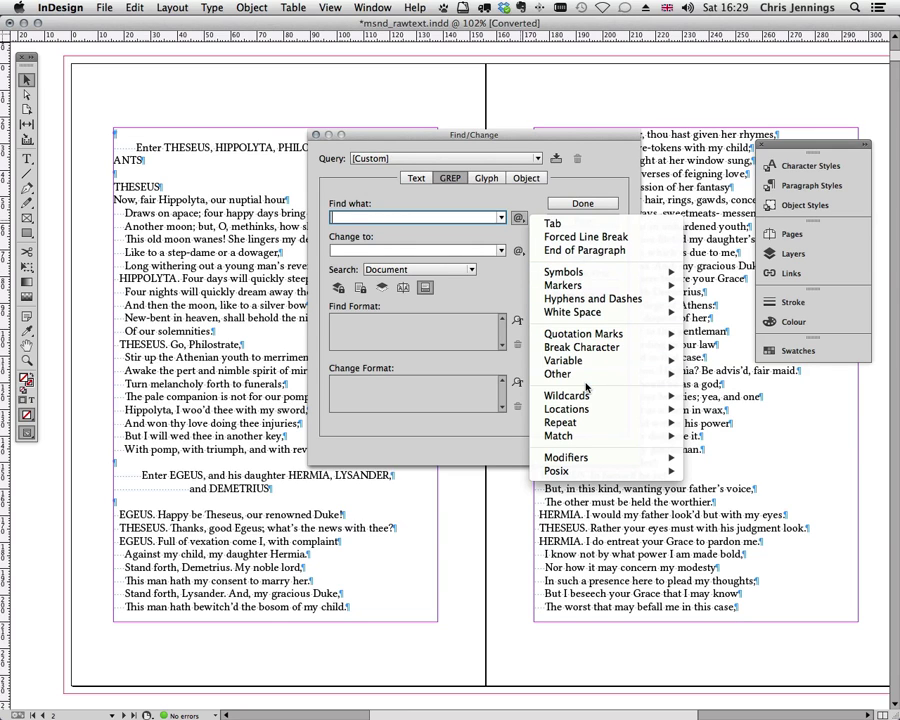
mouse_move(590, 409)
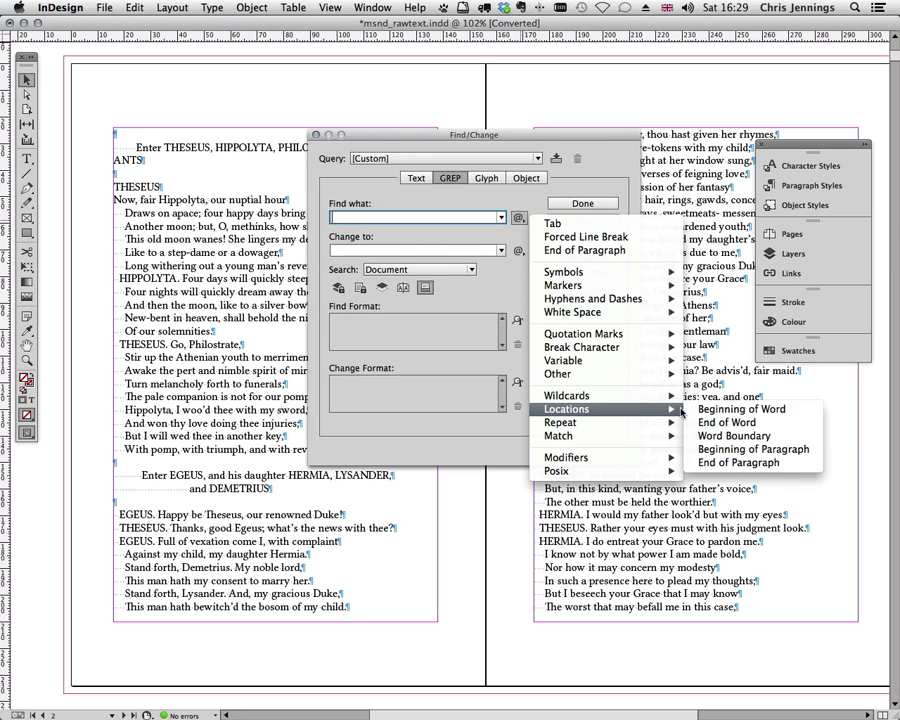
left_click(700, 449)
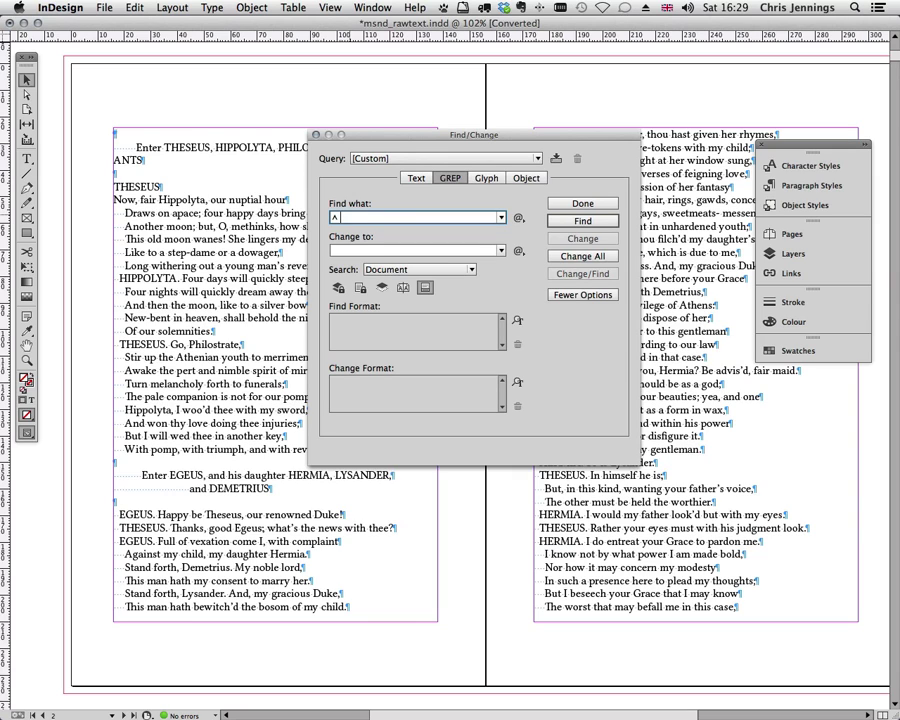
left_click(518, 218)
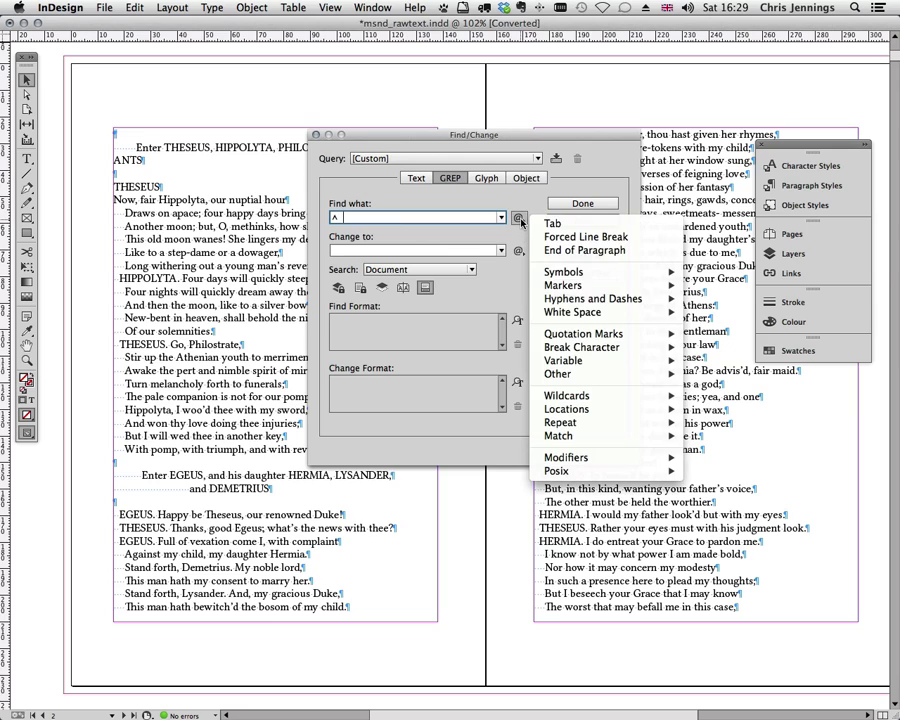
mouse_move(575, 397)
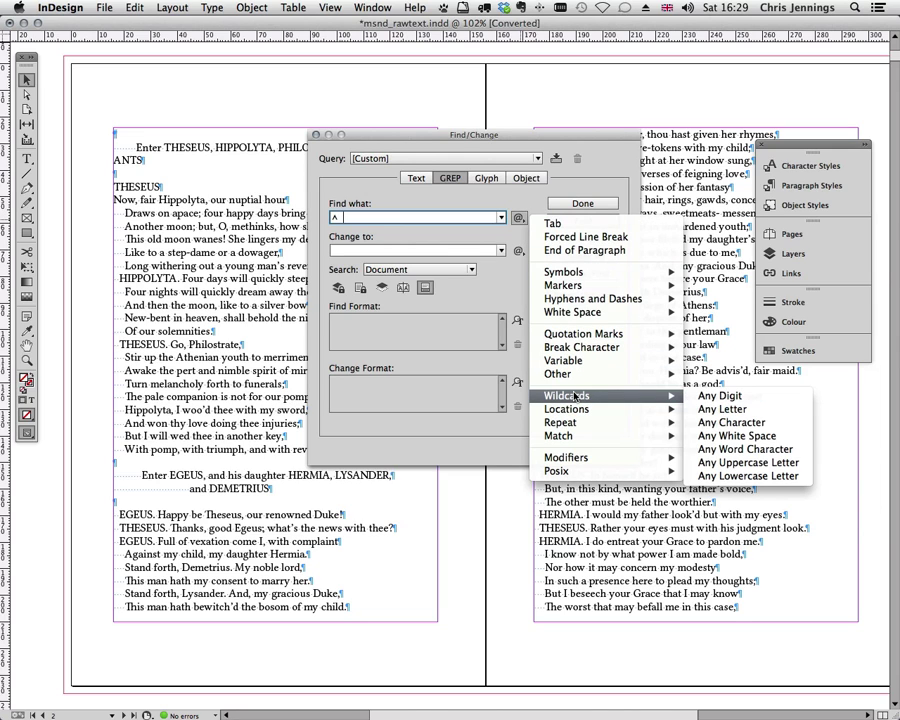
left_click(736, 463)
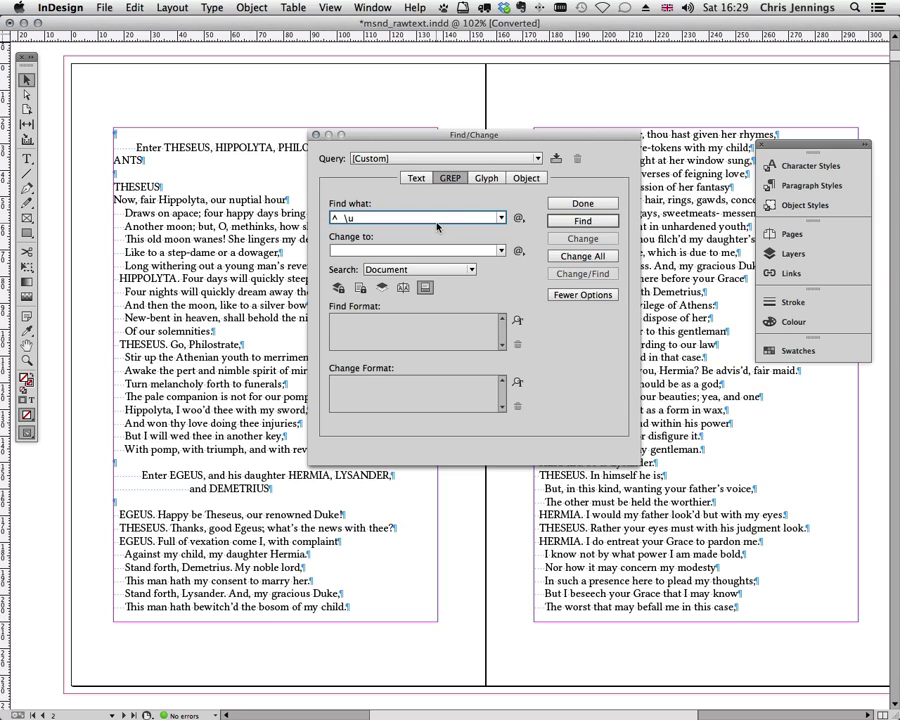
Step: Add a second uppercase letter with a one-or-more repeat, completing ^\u\u+
left_click(518, 218)
mouse_move(589, 421)
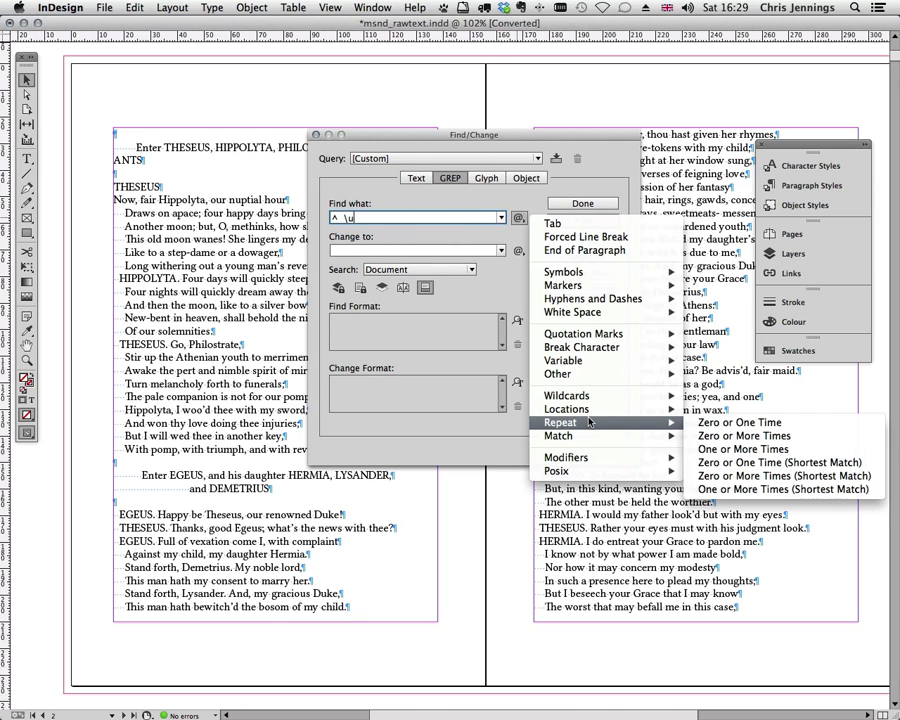
mouse_move(600, 396)
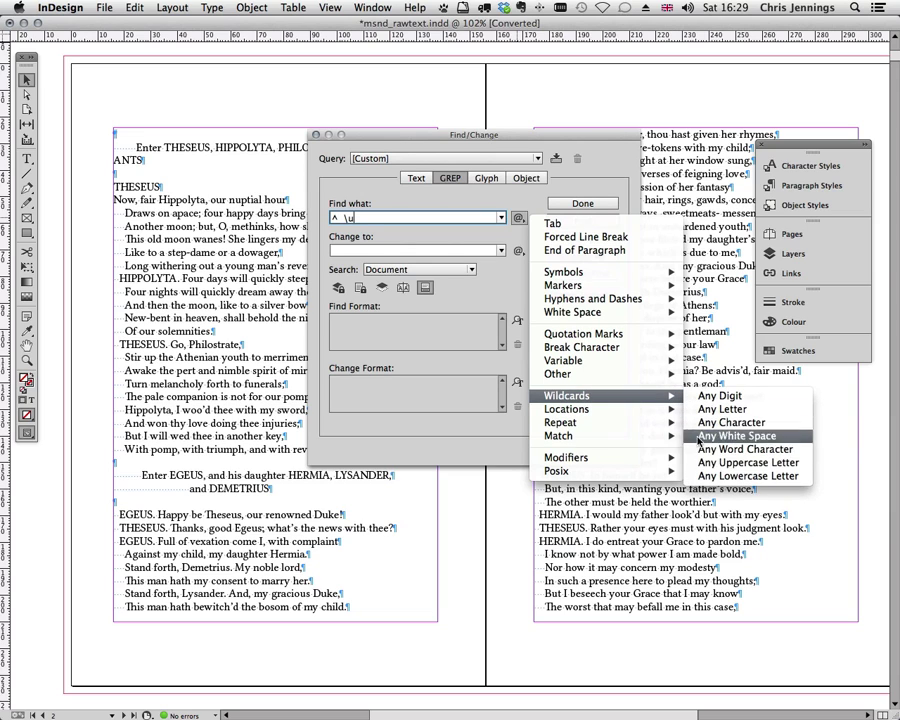
left_click(740, 462)
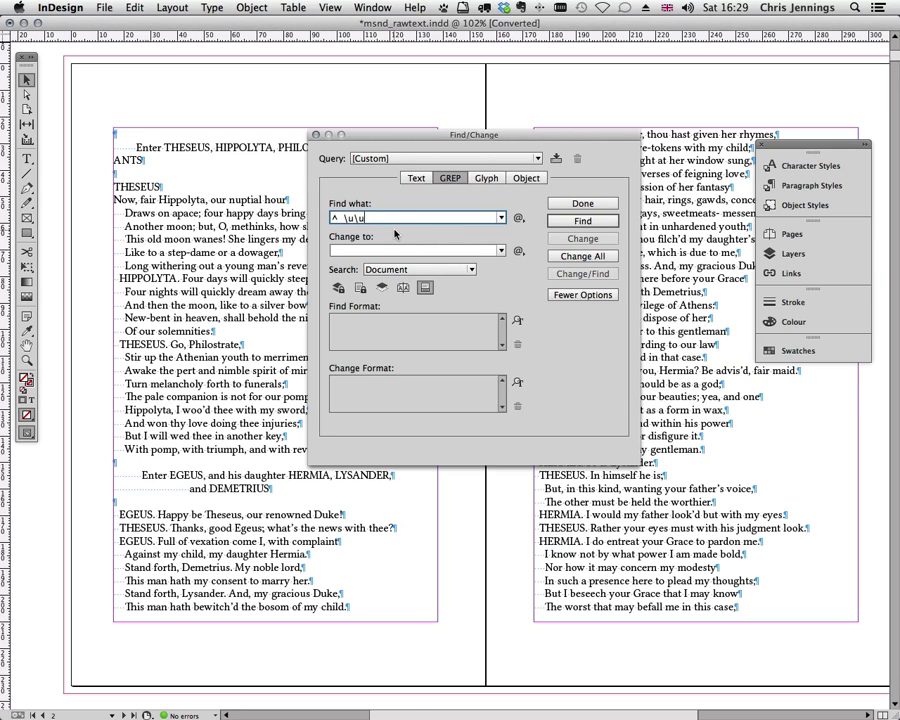
left_click(518, 219)
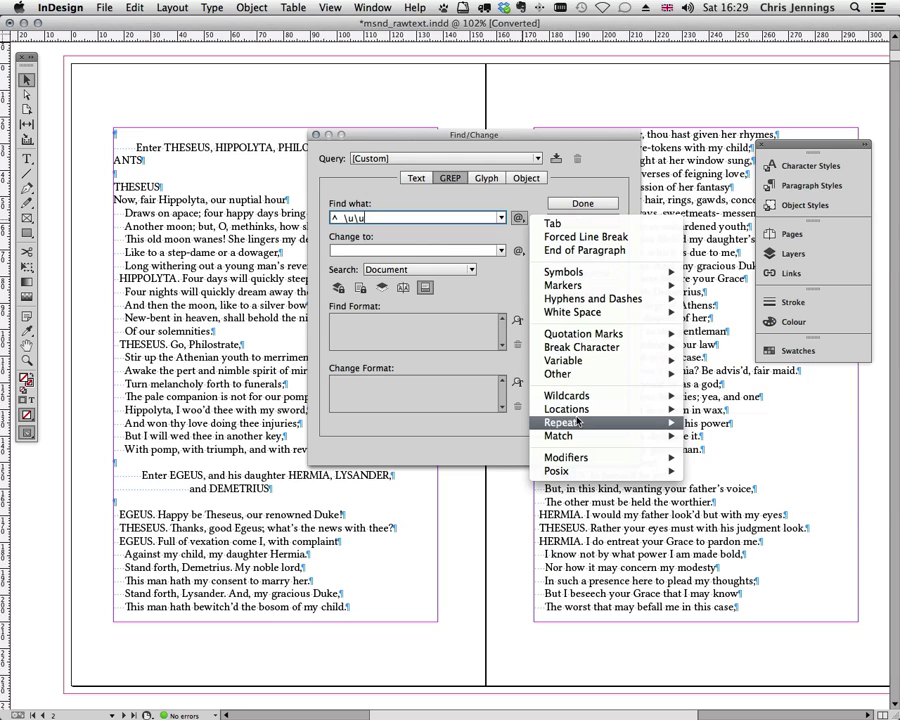
mouse_move(577, 422)
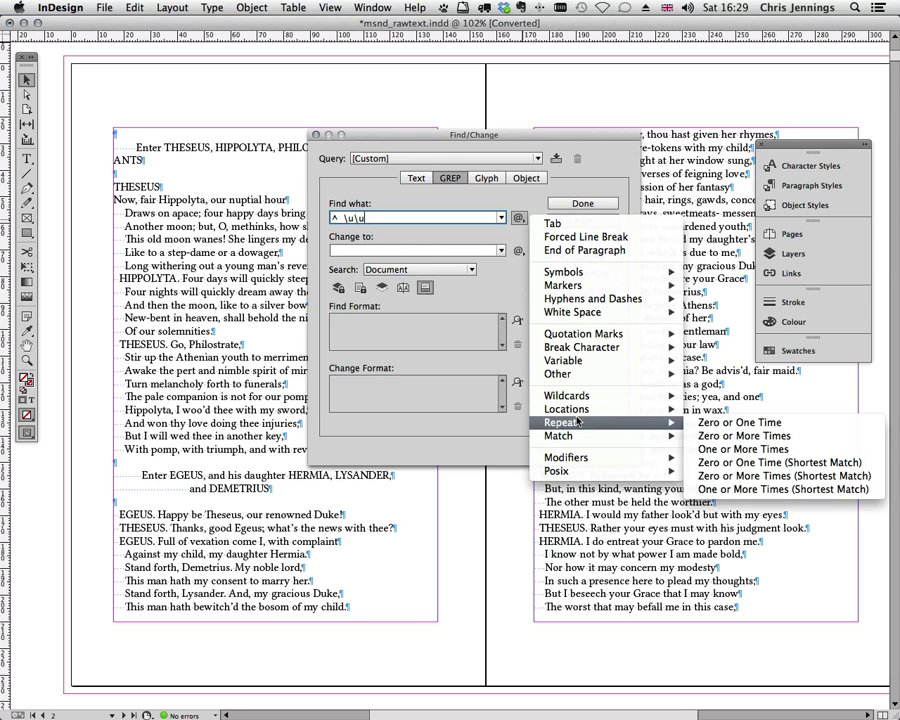
left_click(707, 450)
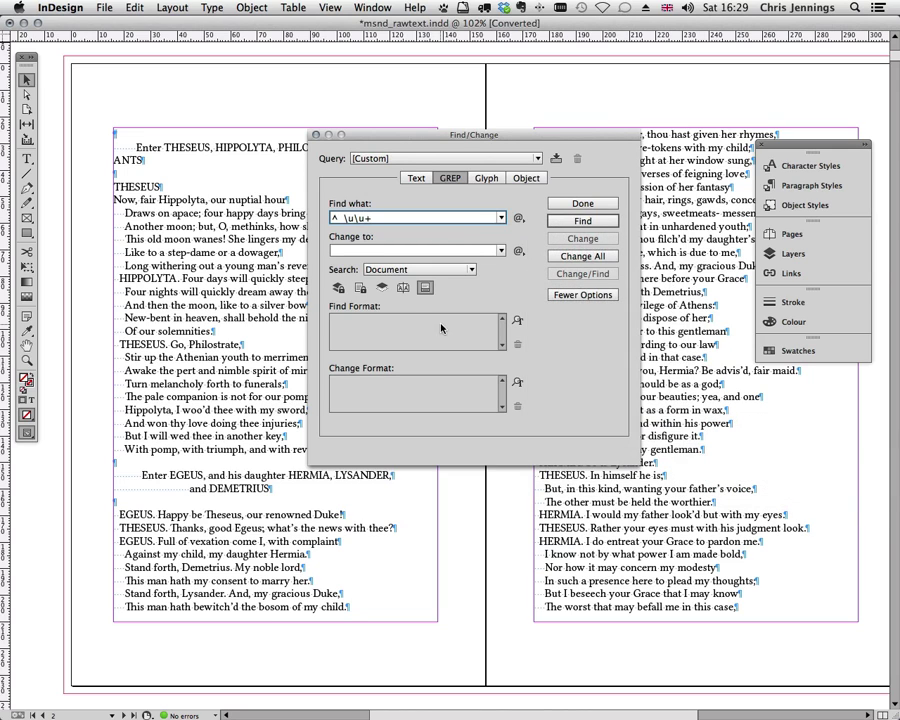
left_click_drag(396, 138, 429, 66)
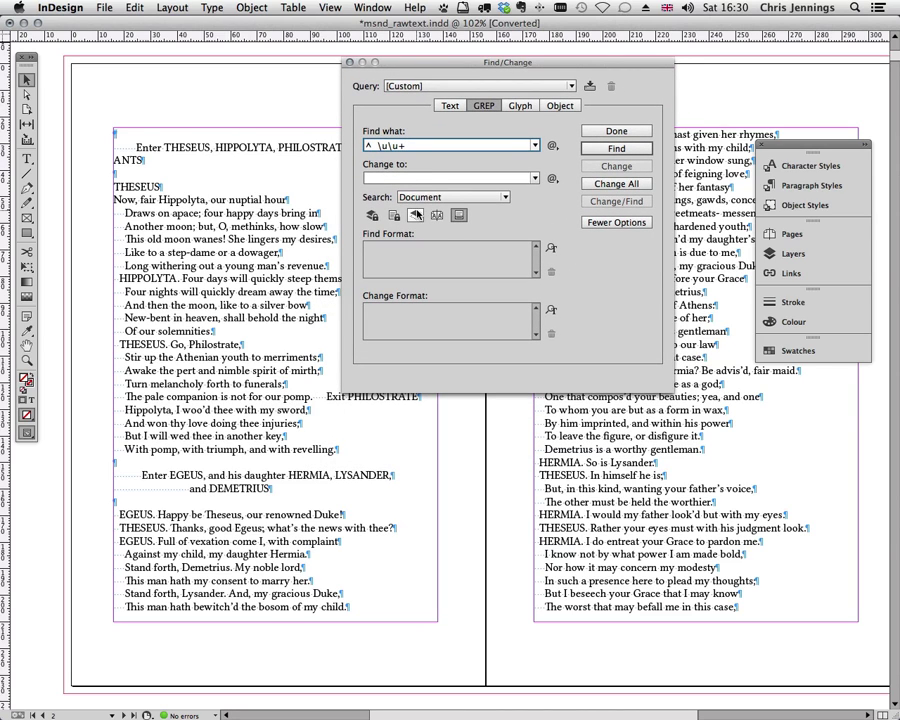
Step: Run a first search, then append \. so the pattern reads ^\u\u+\
left_click(612, 149)
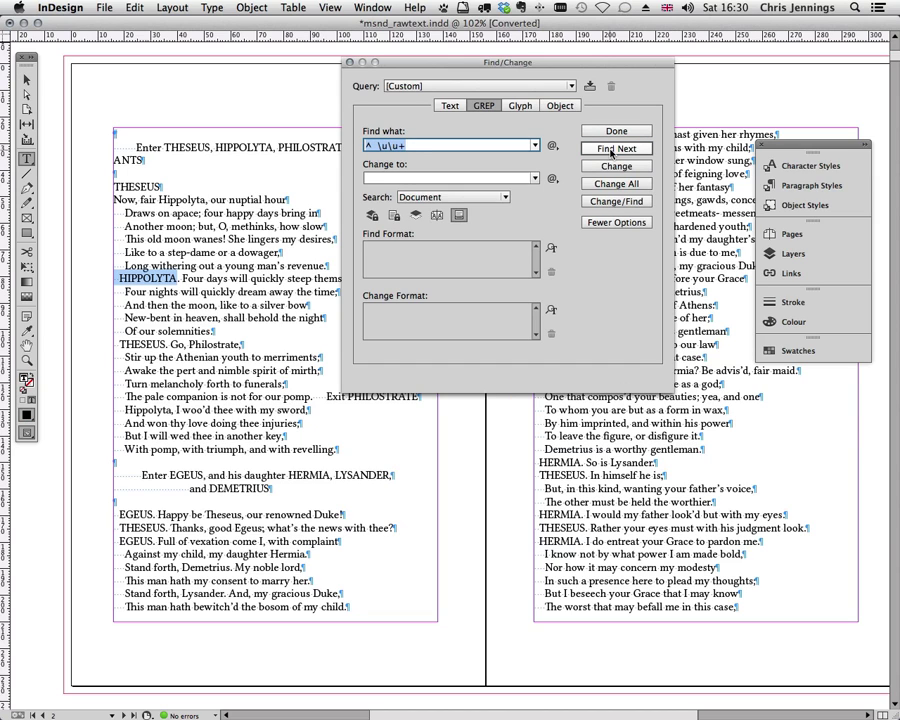
left_click_drag(427, 62, 337, 95)
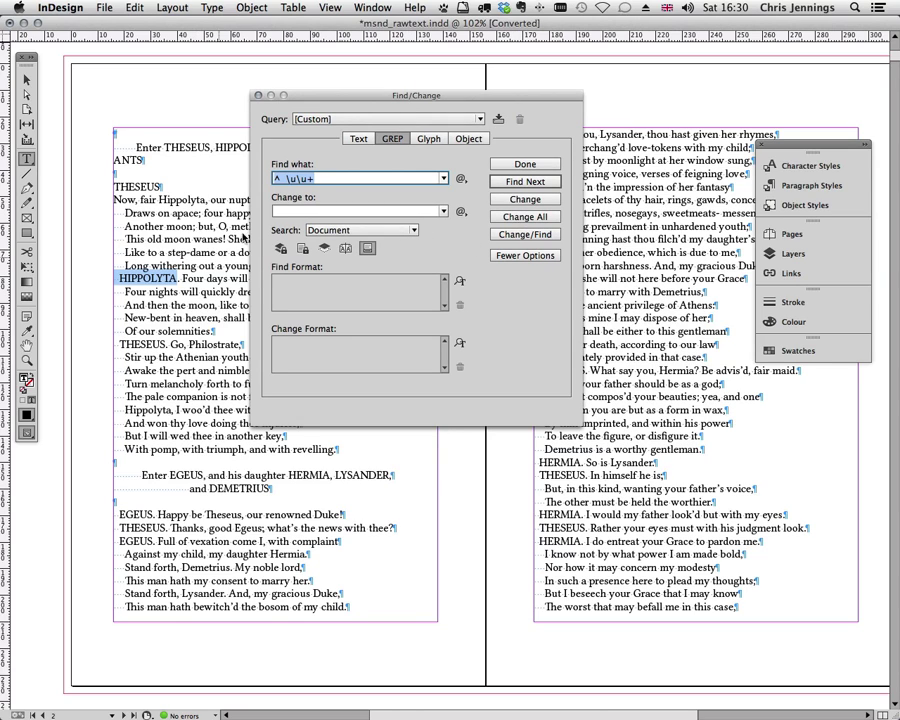
left_click(334, 181)
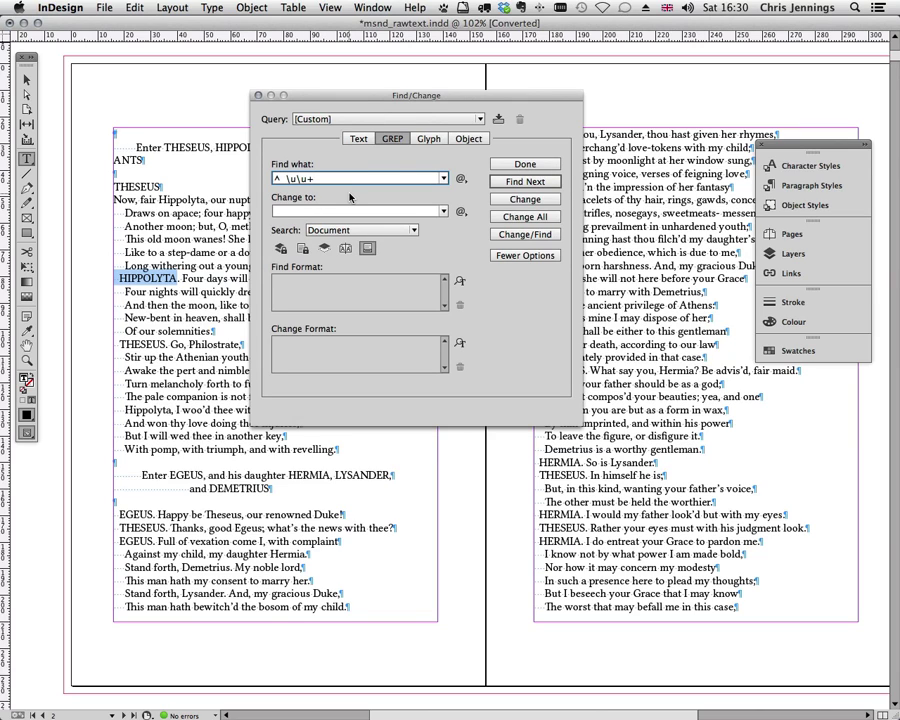
type("\\.")
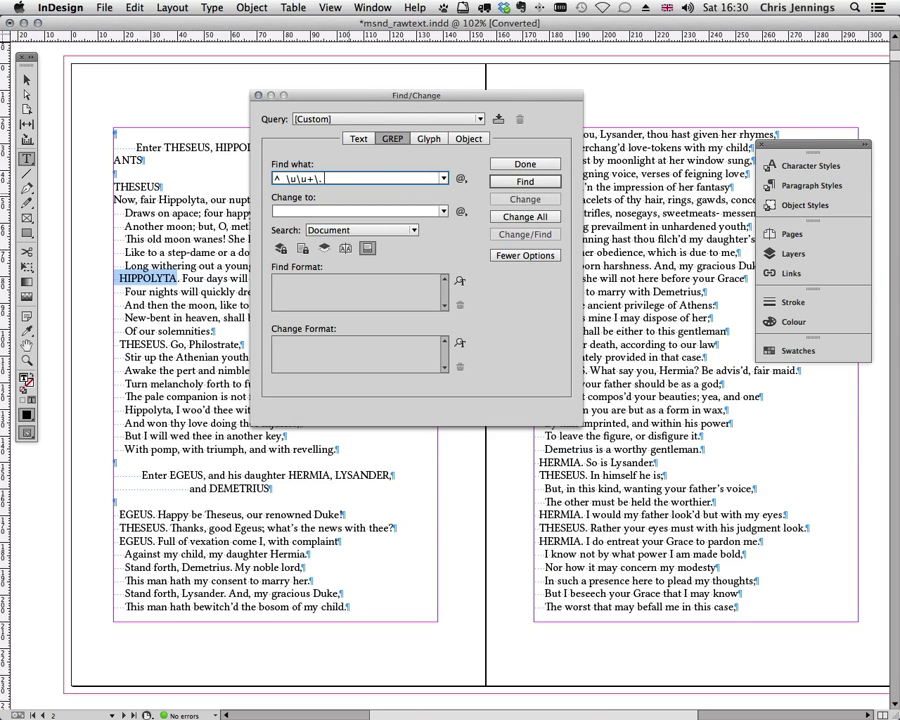
Step: Search with the new pattern and step through matches THESEUS. and EGEUS
left_click(525, 182)
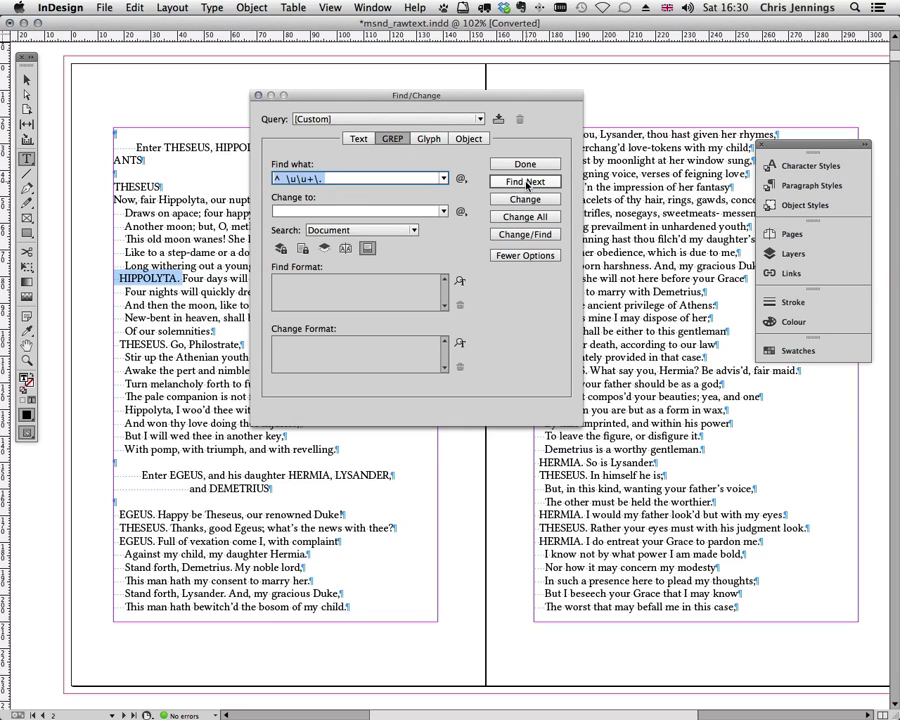
left_click(525, 182)
left_click(525, 182)
Step: Wrap \u\u+ in parentheses so the pattern reads ^(\u\u+)\. with the period outside
left_click(525, 182)
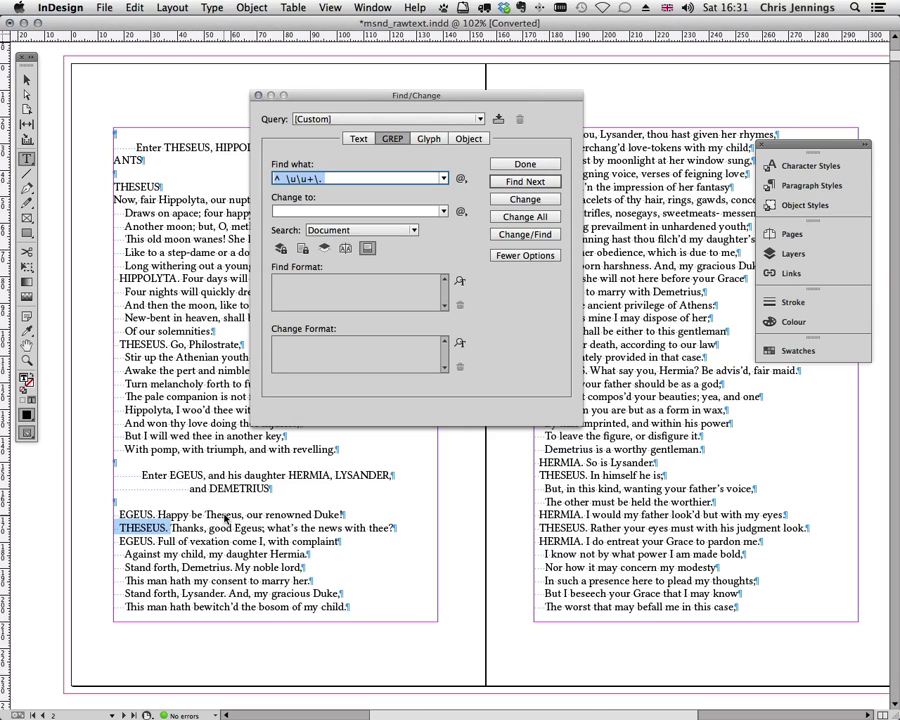
left_click(288, 181)
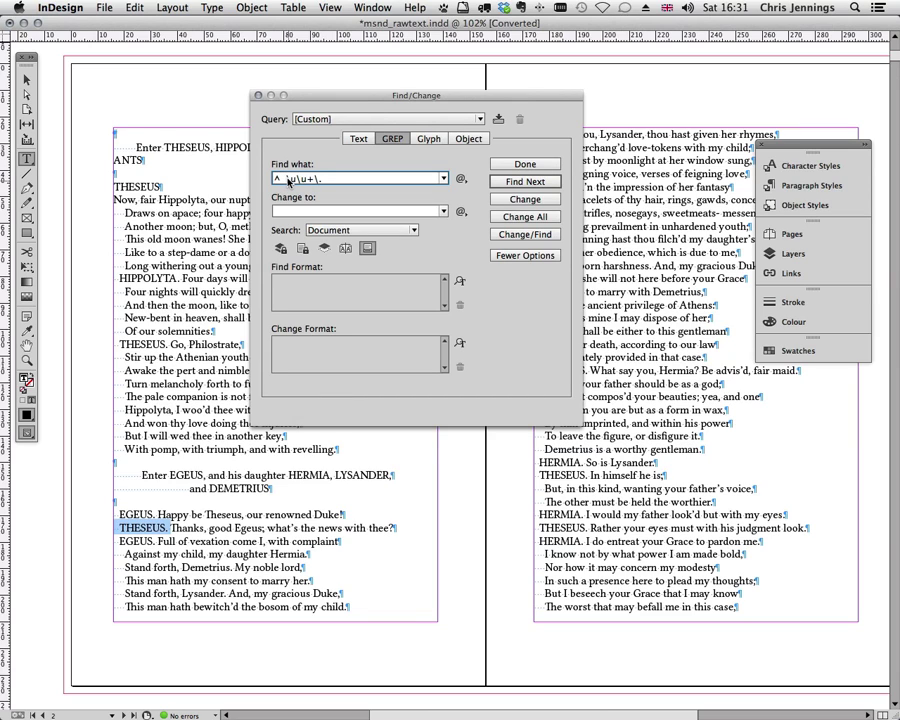
left_click(289, 180)
type("(")
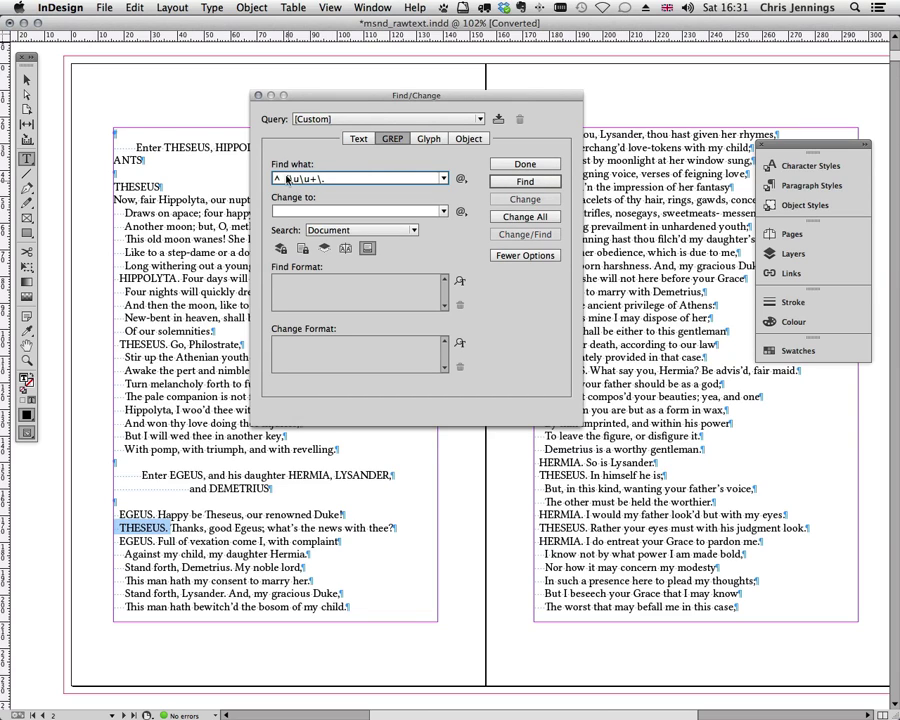
left_click(314, 180)
type(")")
key("Delete")
key("Delete")
type("\\.")
key("Left")
key("Left")
Step: Set Change to $1\r and replace one match, putting THESEUS on its own line
left_click(281, 212)
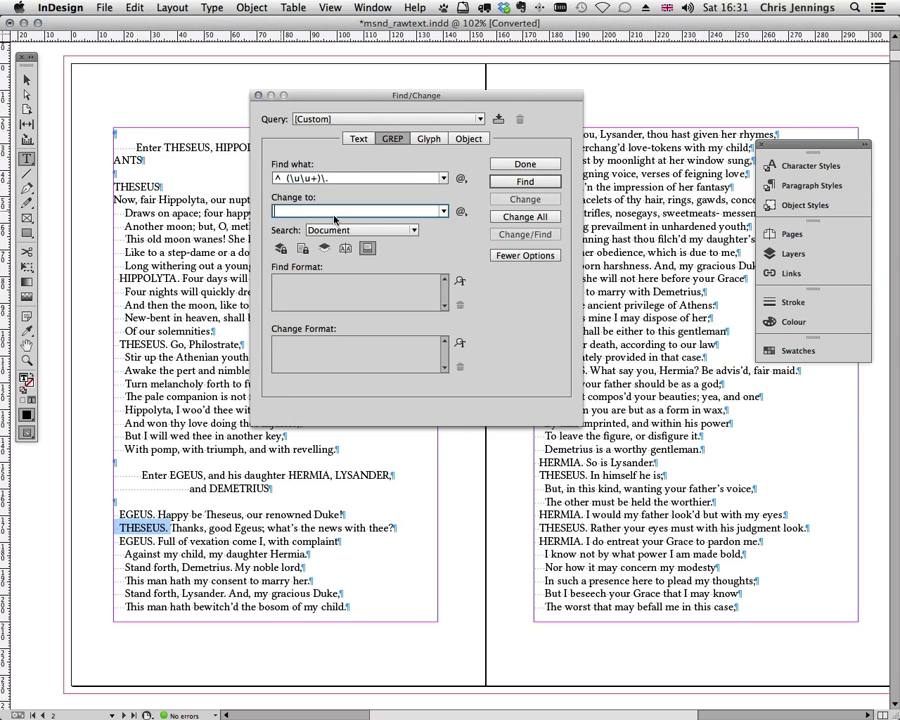
left_click(460, 211)
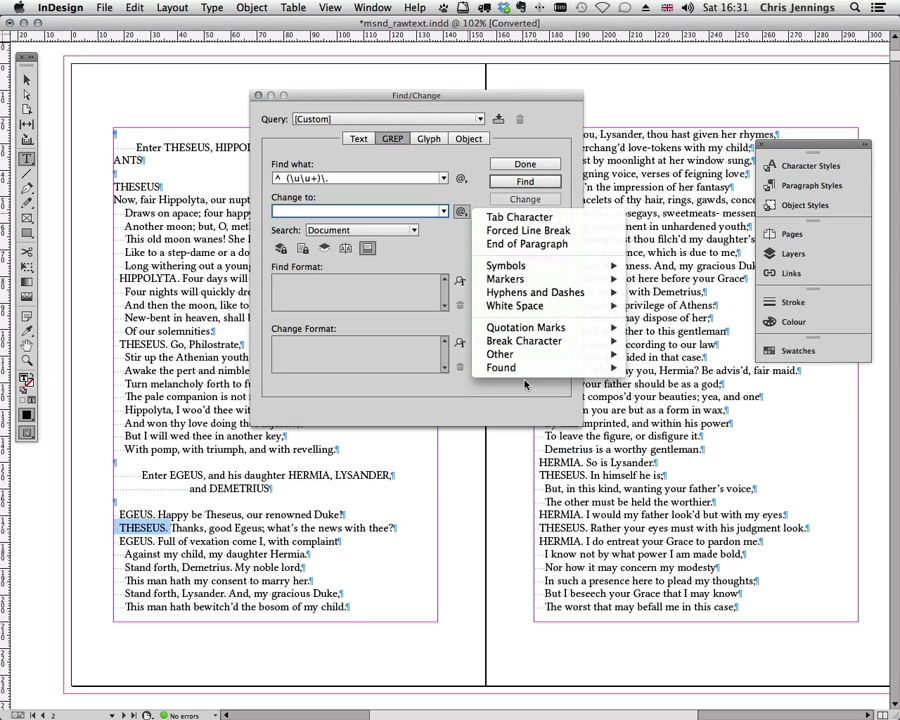
mouse_move(505, 367)
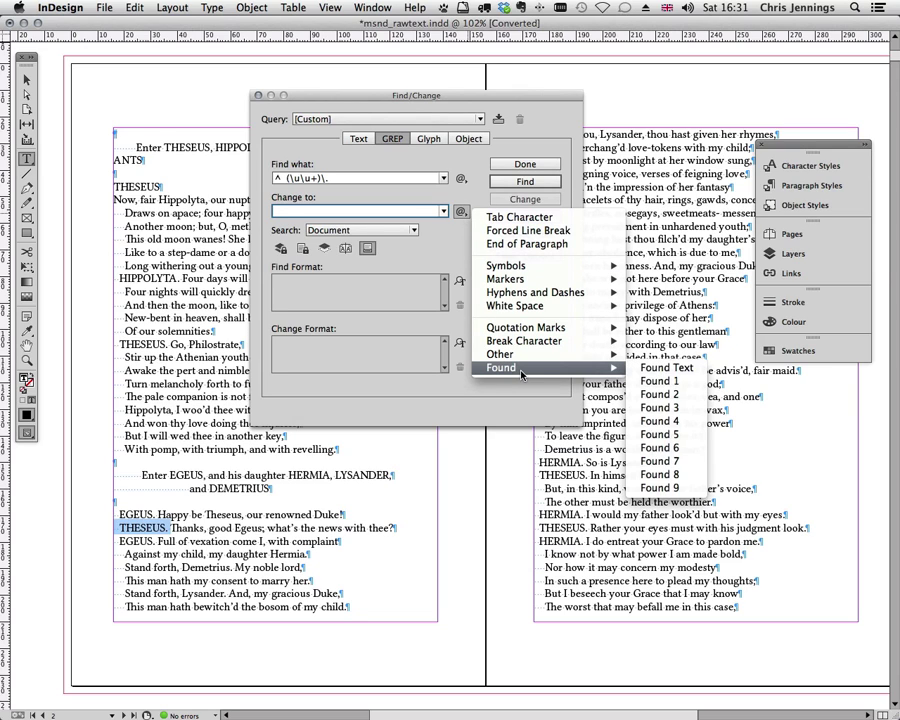
left_click(660, 381)
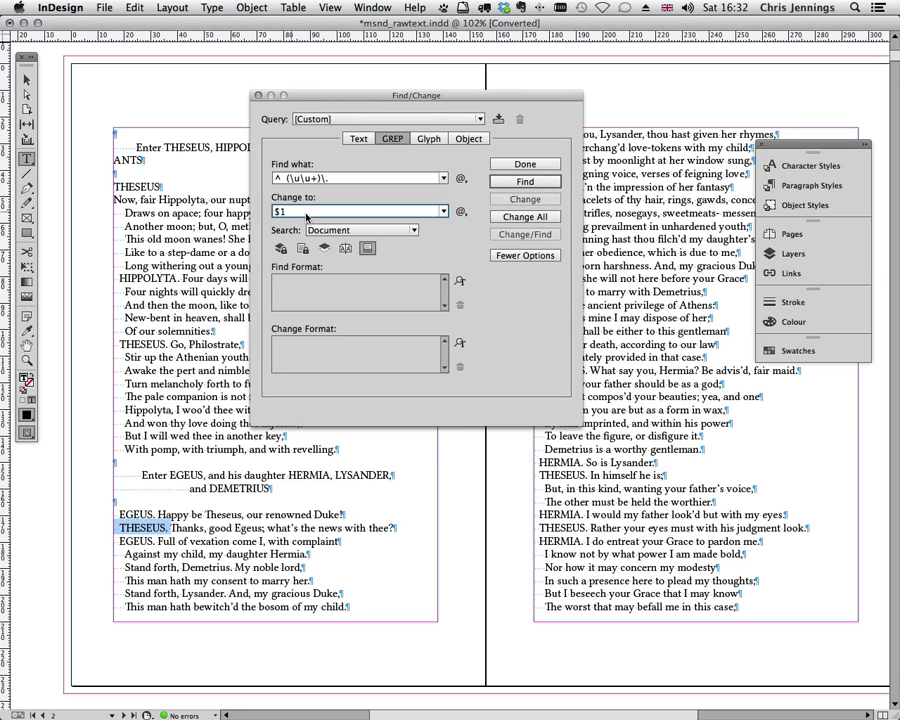
left_click(460, 212)
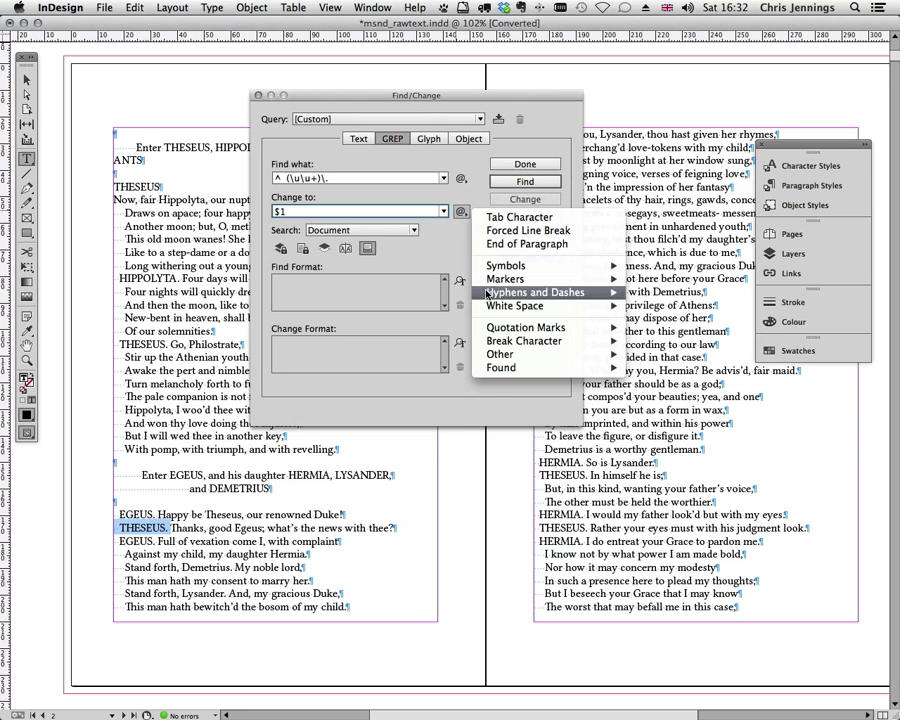
mouse_move(489, 295)
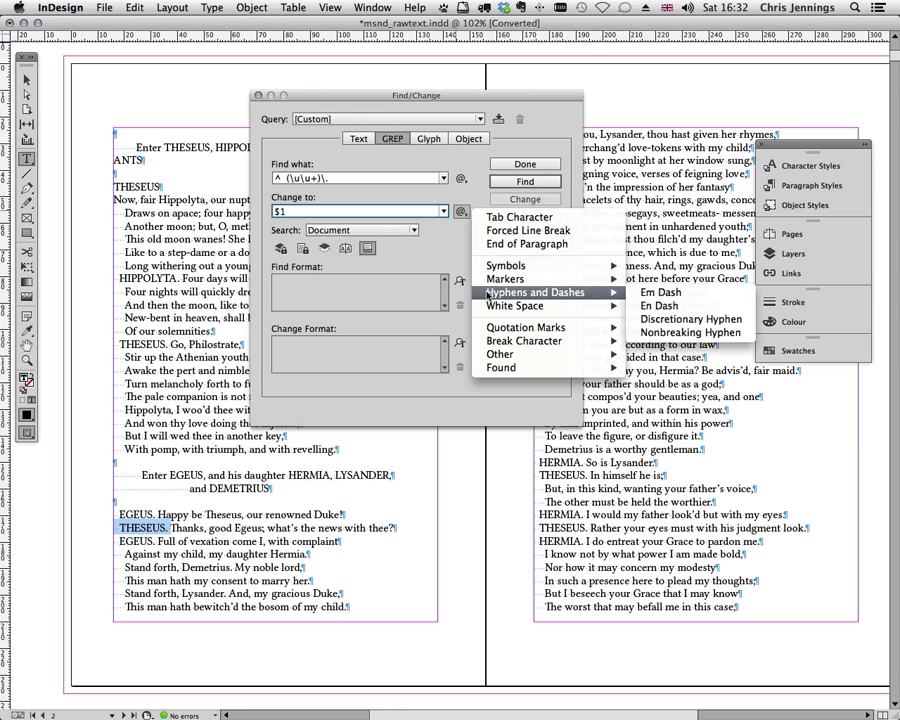
left_click(511, 246)
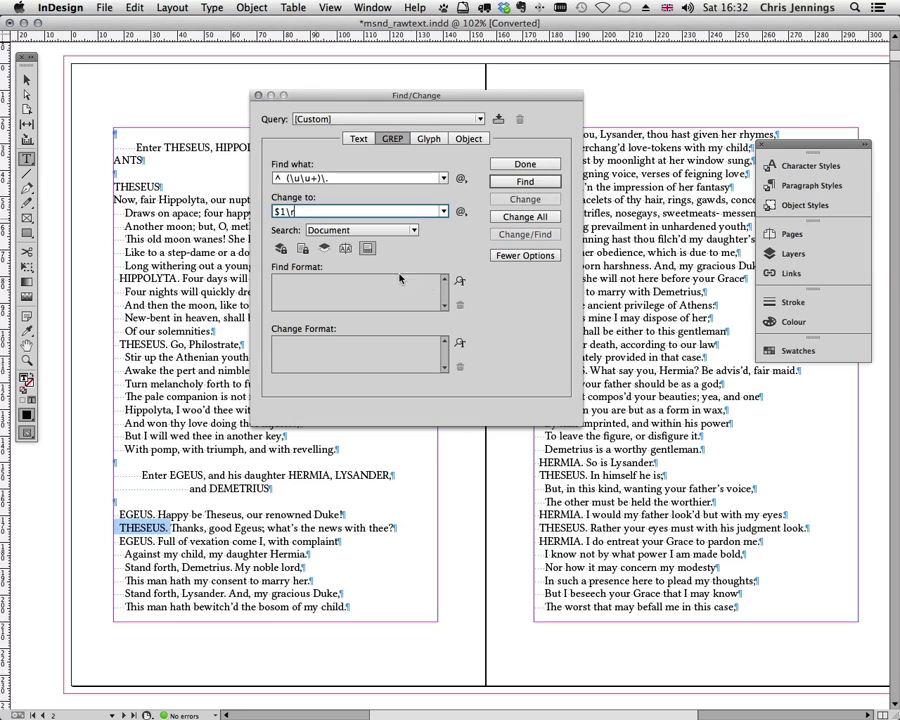
left_click(524, 182)
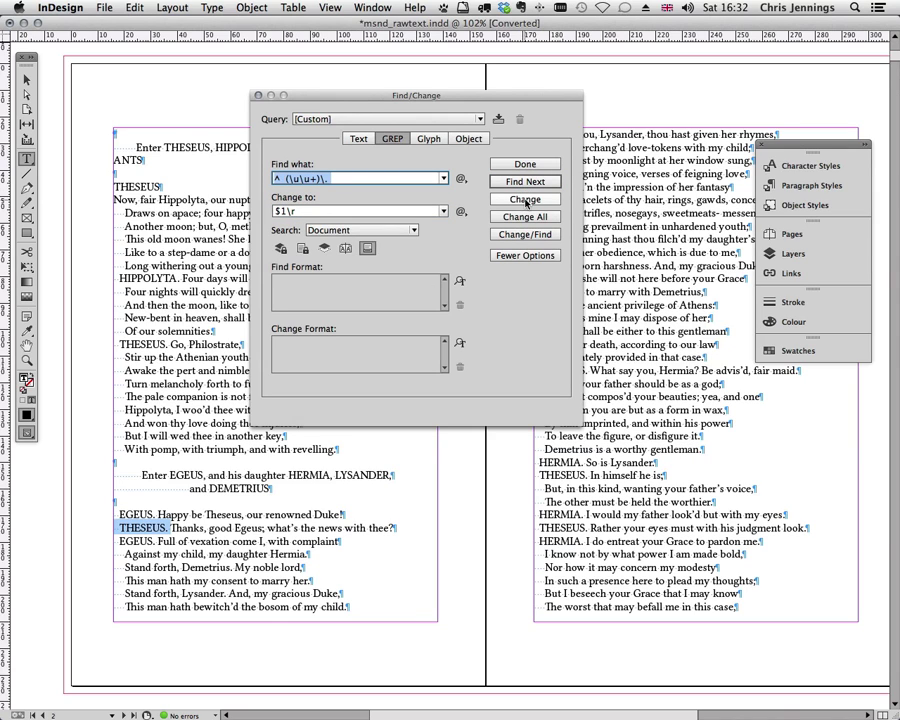
left_click(525, 200)
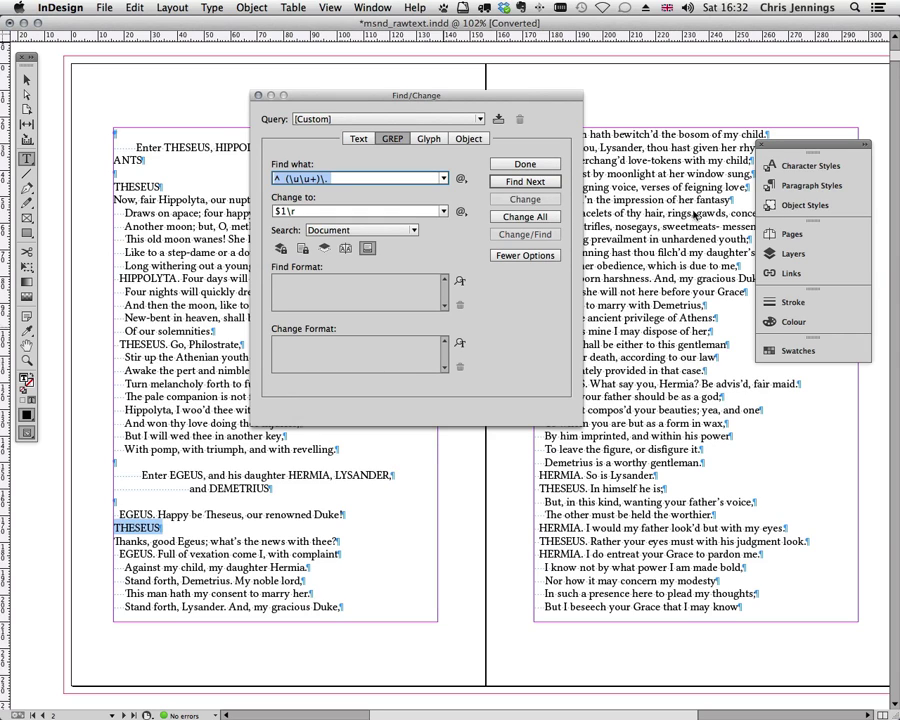
Step: Change All 499 matches so every speaker name stands alone without its period, then dismiss the alert
left_click(524, 216)
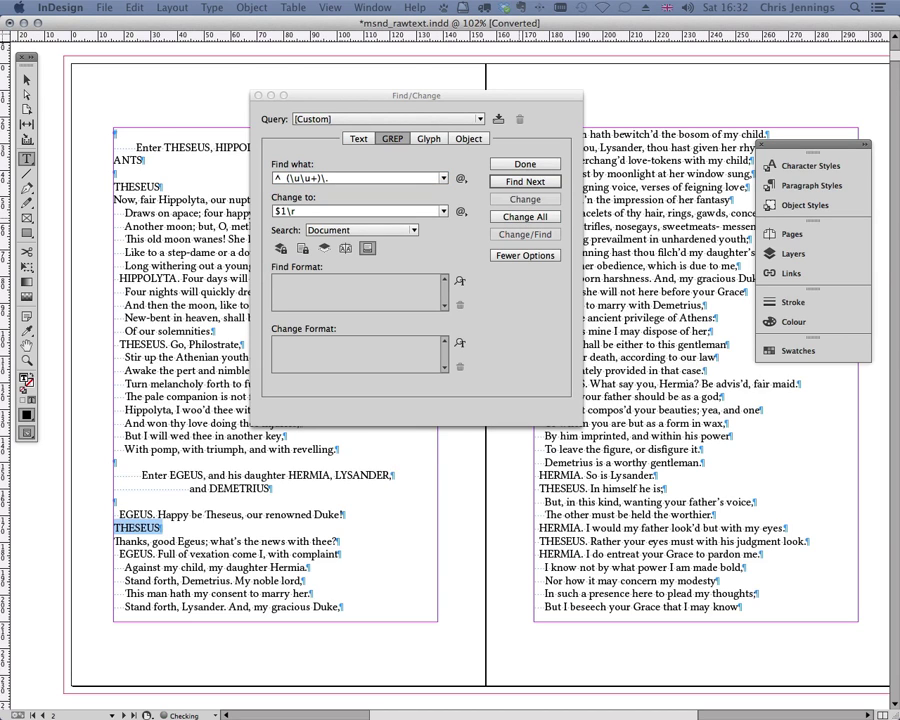
left_click_drag(783, 358, 391, 454)
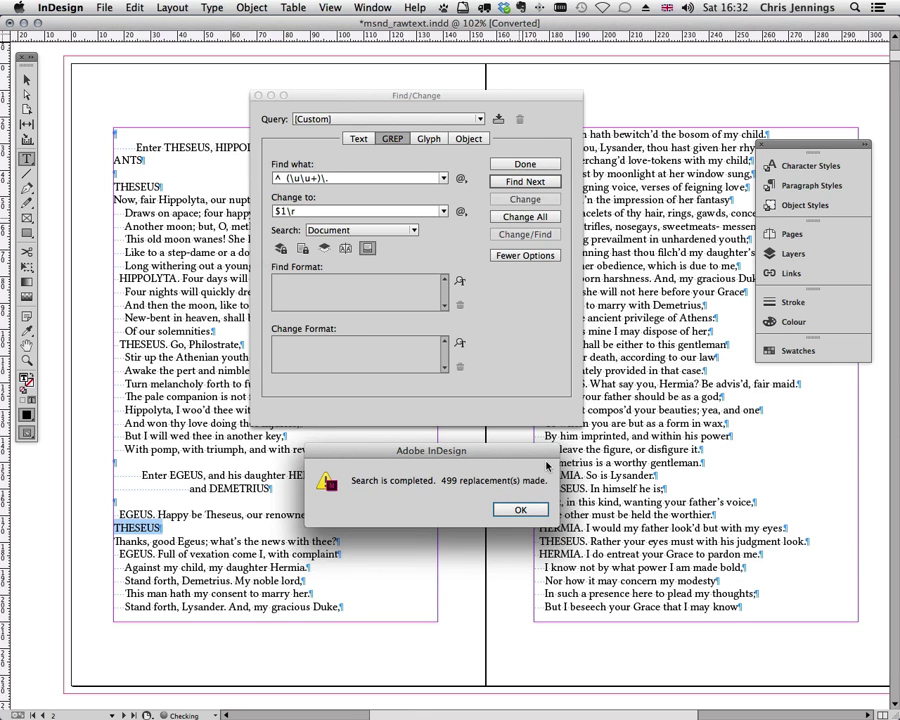
left_click(520, 510)
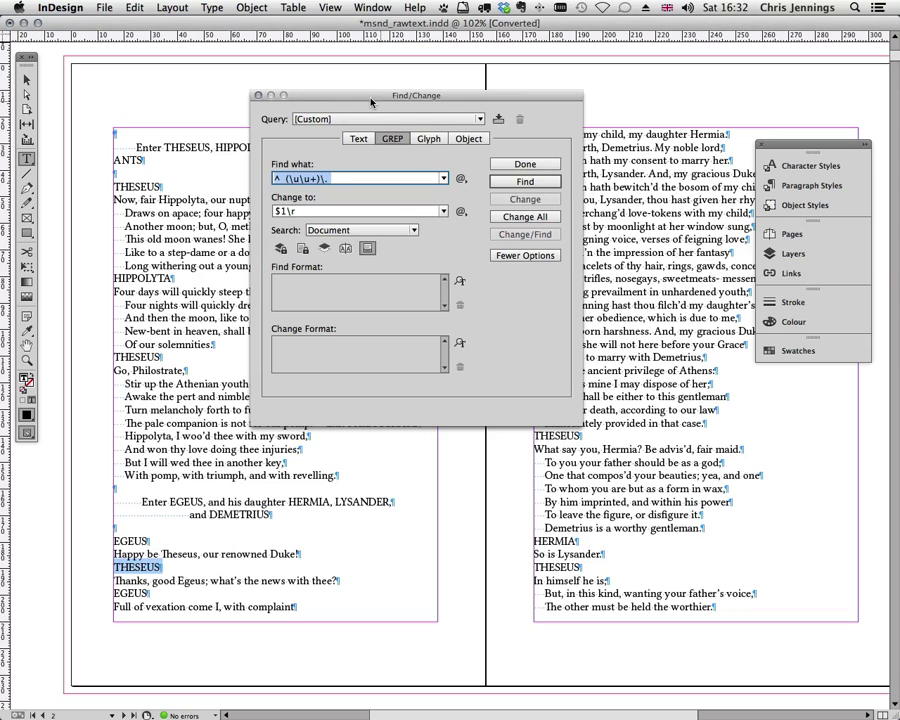
left_click_drag(372, 95, 258, 97)
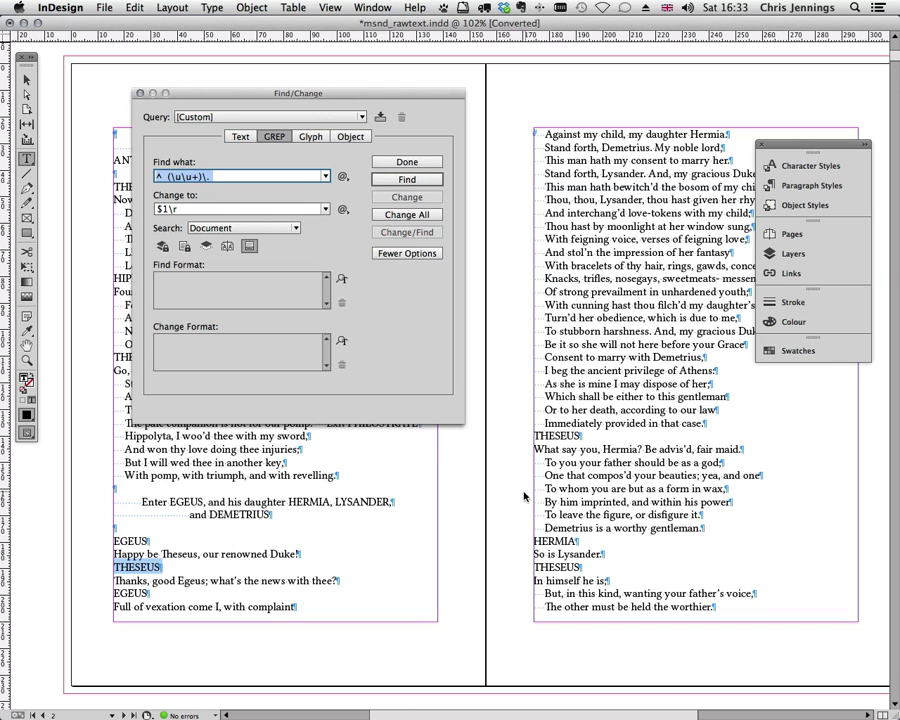
Step: Revise Find what to ^(\u\u+) and Change to to $1
left_click_drag(224, 92, 263, 230)
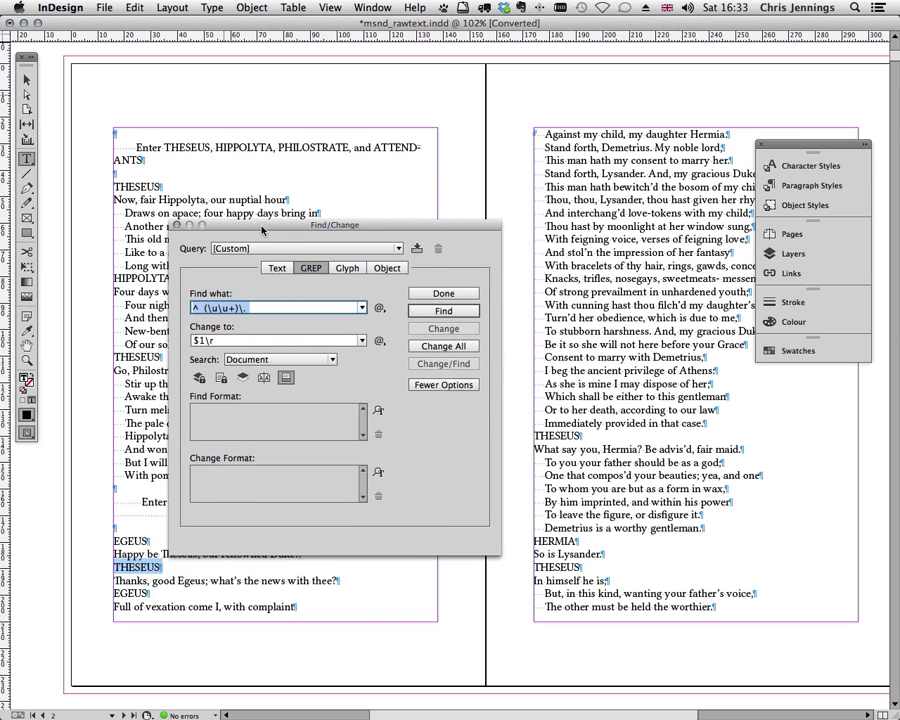
left_click(204, 313)
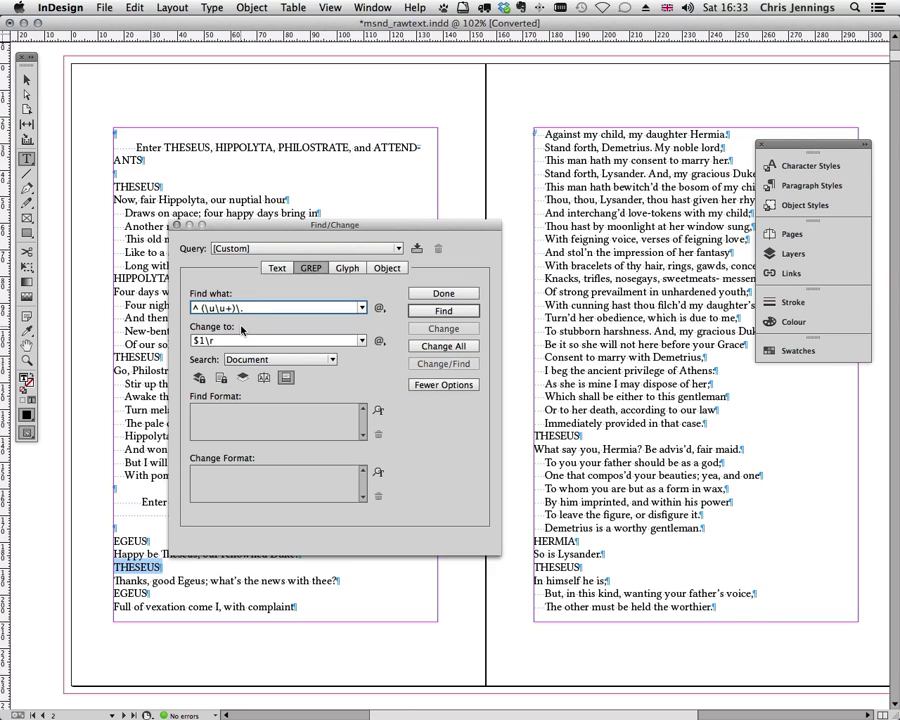
key("BackSpace")
left_click(384, 311)
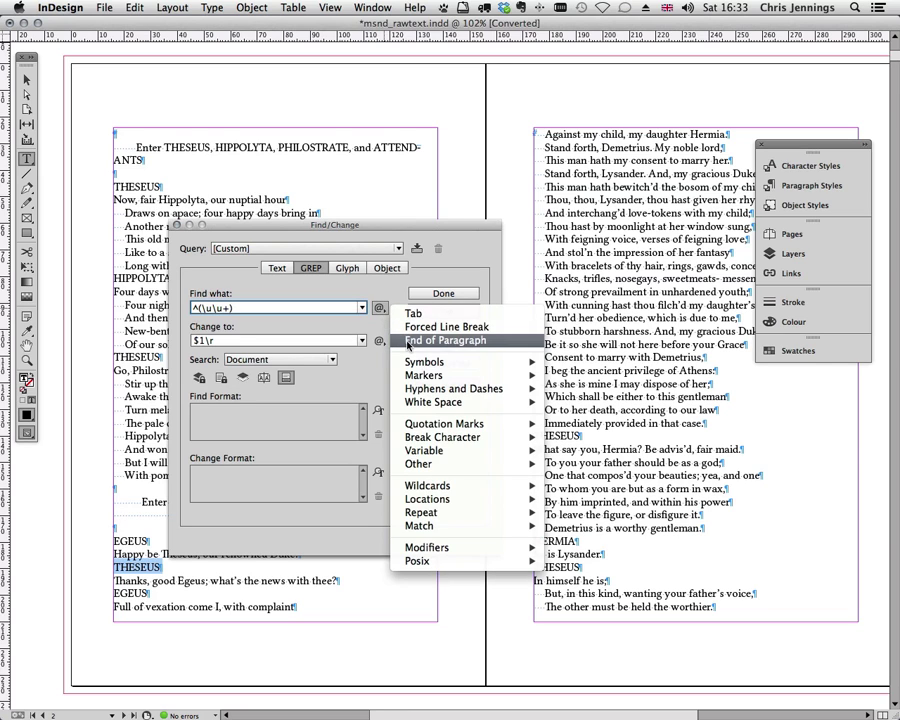
left_click(460, 286)
left_click_drag(215, 350, 200, 333)
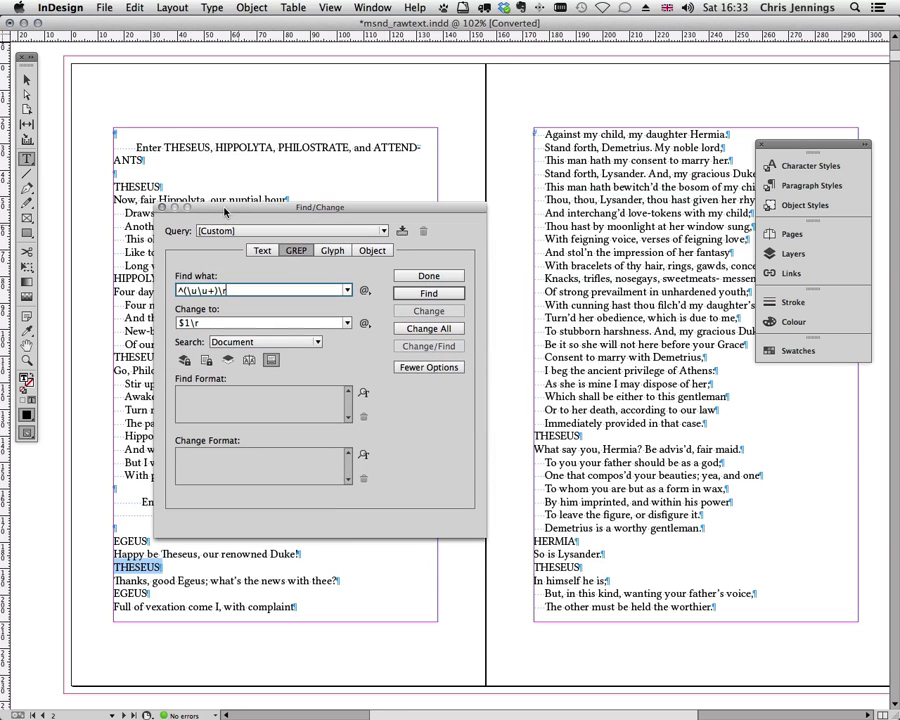
key("Tab")
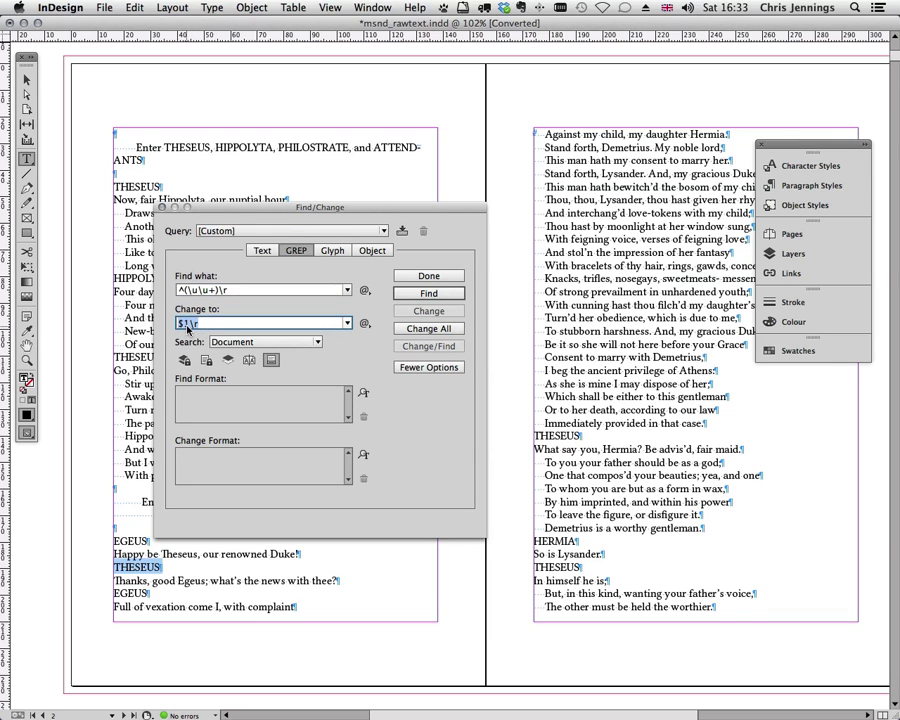
left_click(199, 327)
left_click_drag(252, 211, 249, 115)
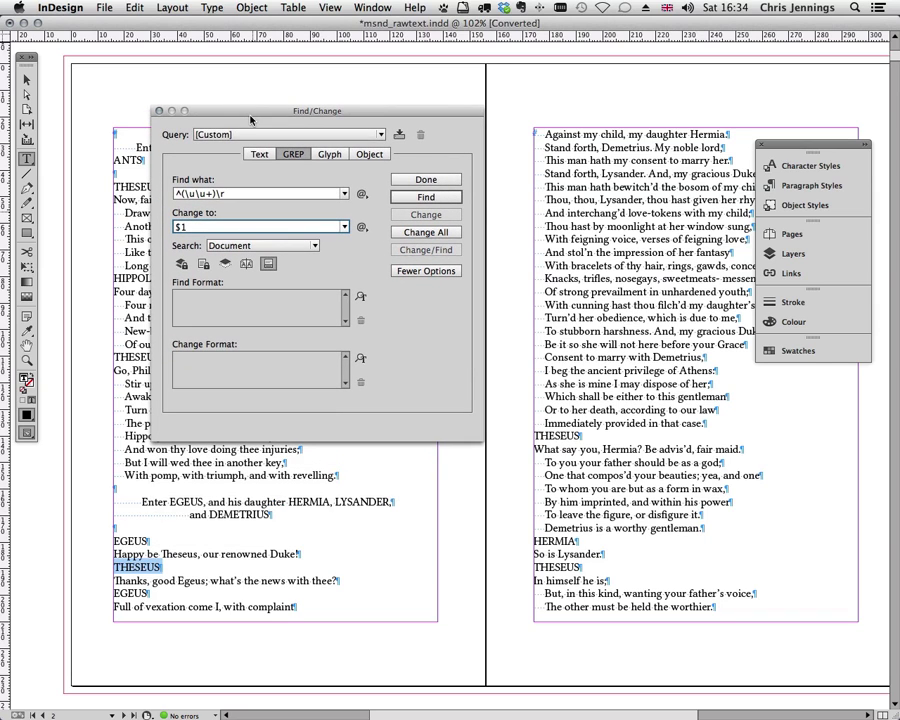
triple_click(227, 196)
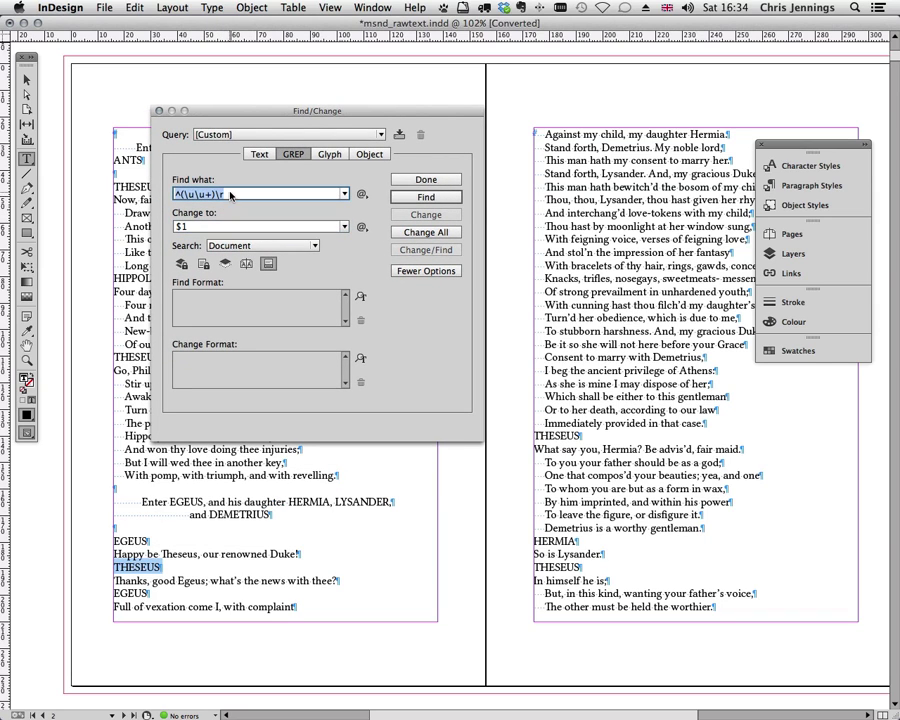
left_click(225, 196)
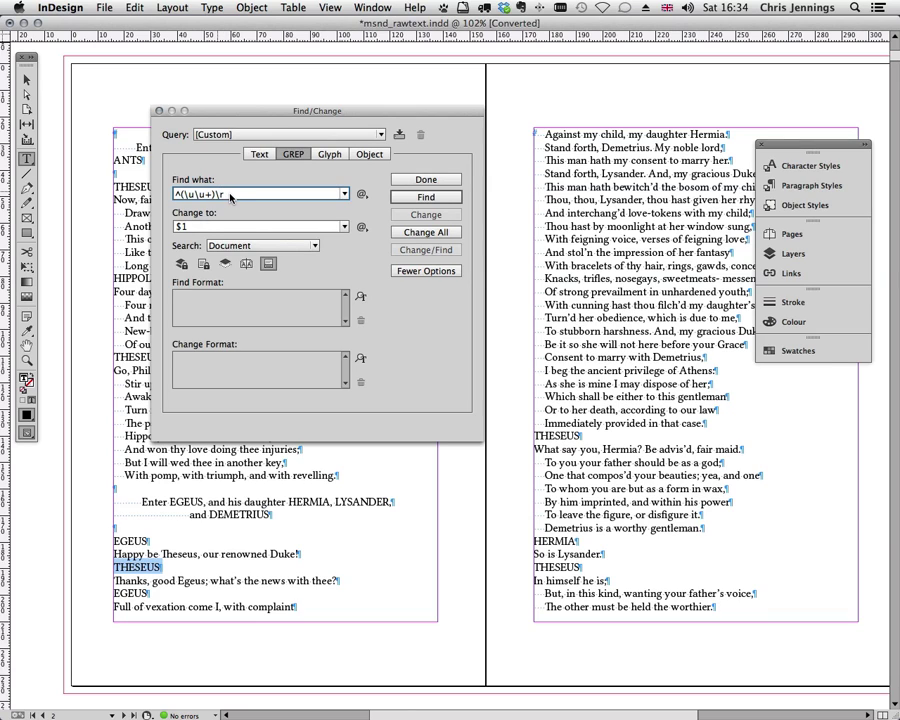
key("BackSpace")
key("BackSpace")
Step: Step through the speaker-name matches EGEUS, THESEUS and HERMIA
left_click(410, 199)
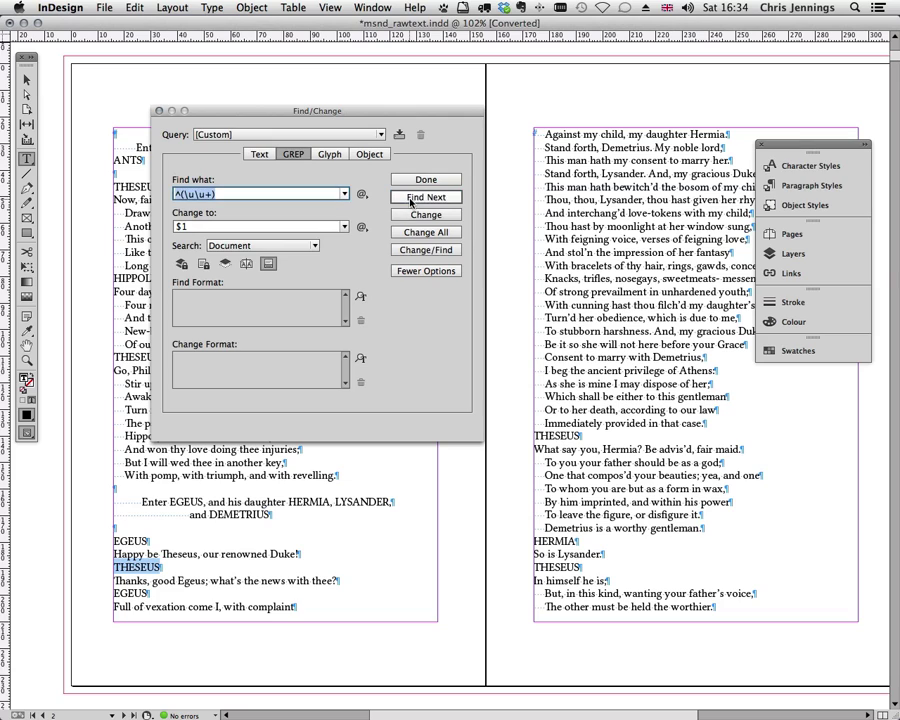
left_click(425, 197)
left_click(410, 201)
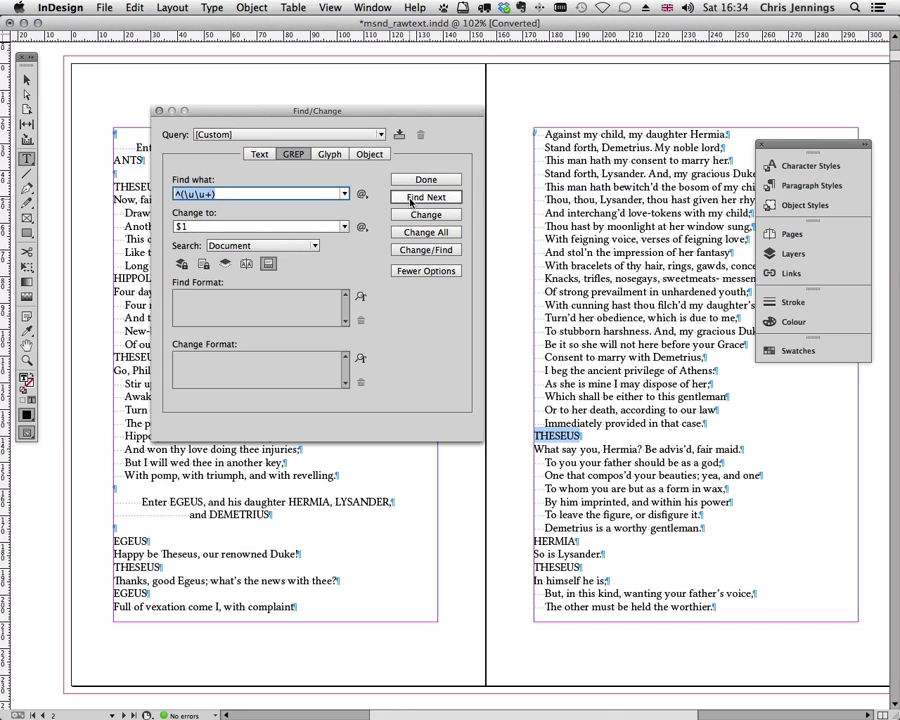
left_click(410, 201)
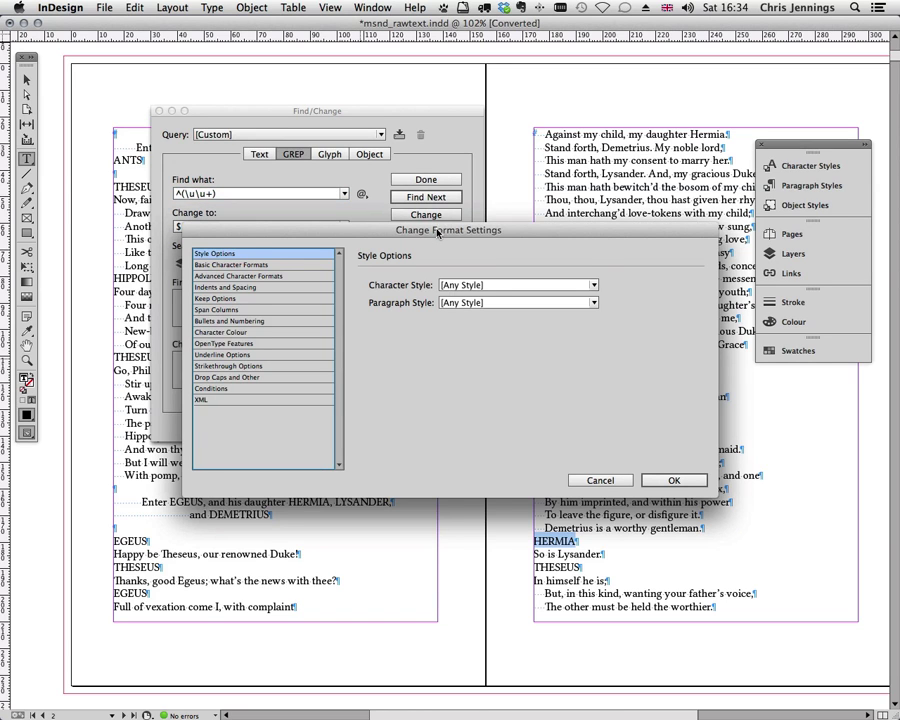
Step: Set Change Format's Paragraph Style to 'character' and confirm it
left_click_drag(438, 232, 438, 309)
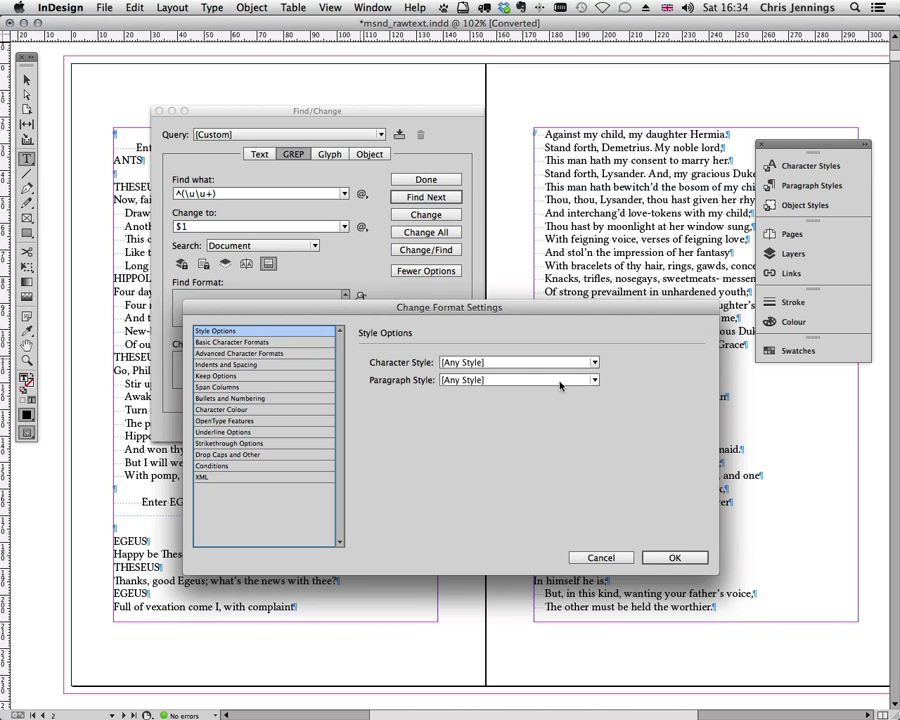
left_click(594, 380)
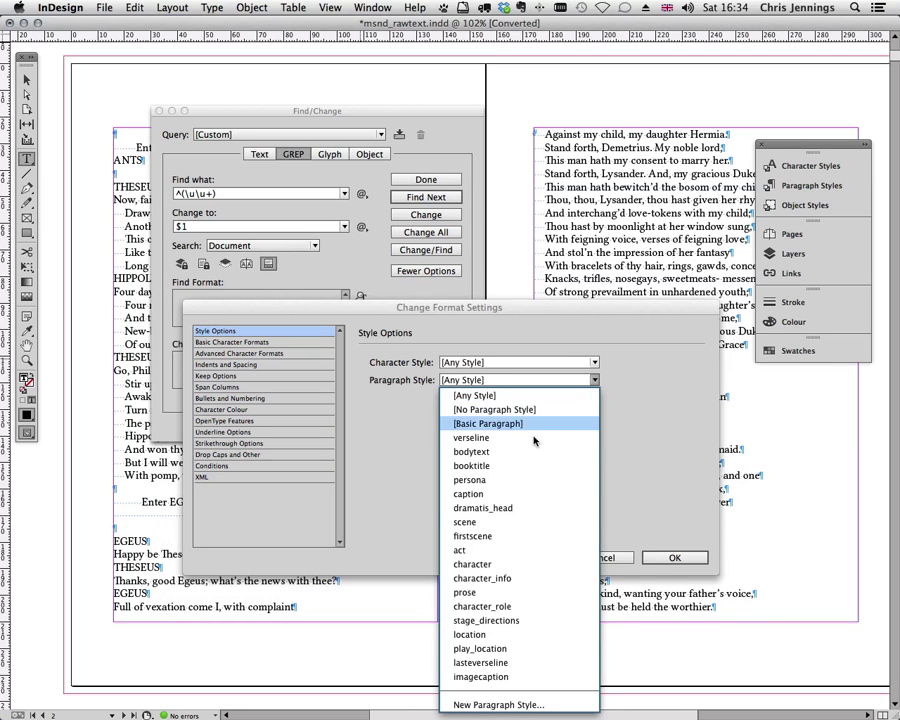
left_click(472, 564)
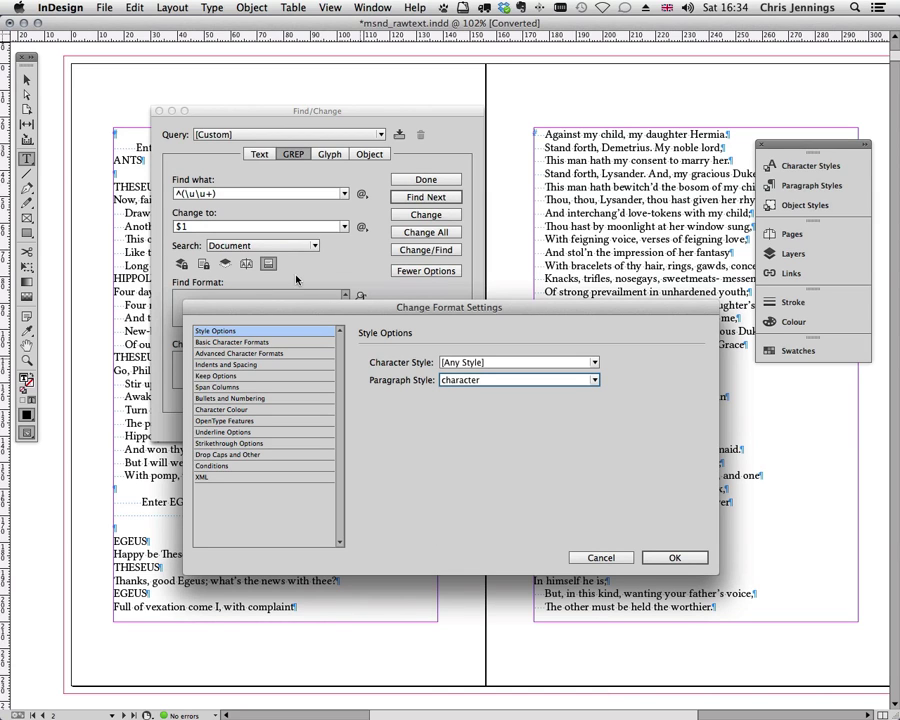
left_click(675, 557)
left_click_drag(246, 111, 199, 83)
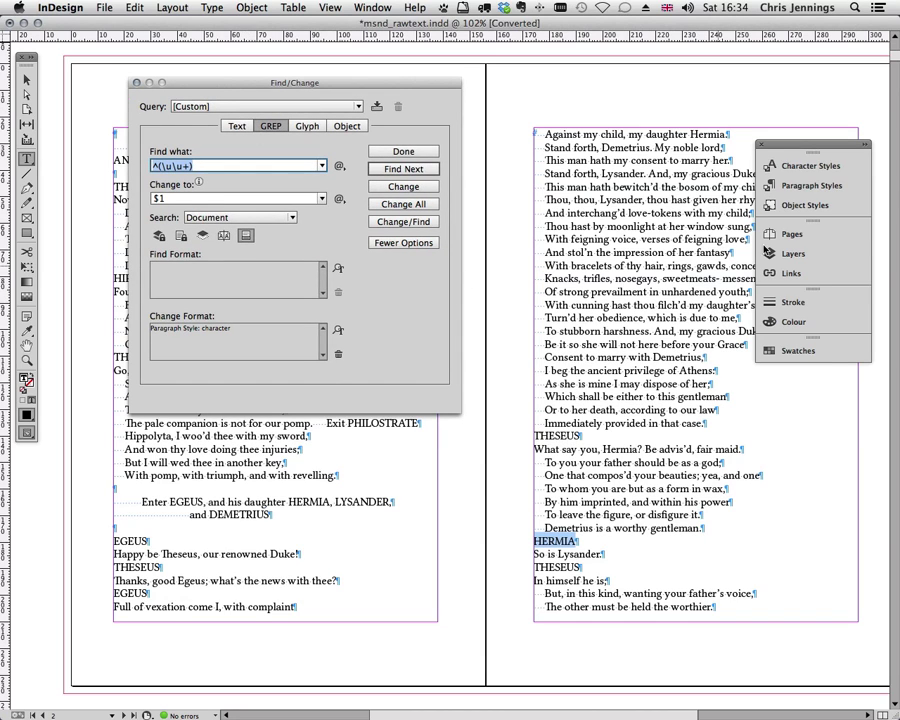
Step: Open the 'character' paragraph style's options and set its Case to Small Caps
left_click(810, 185)
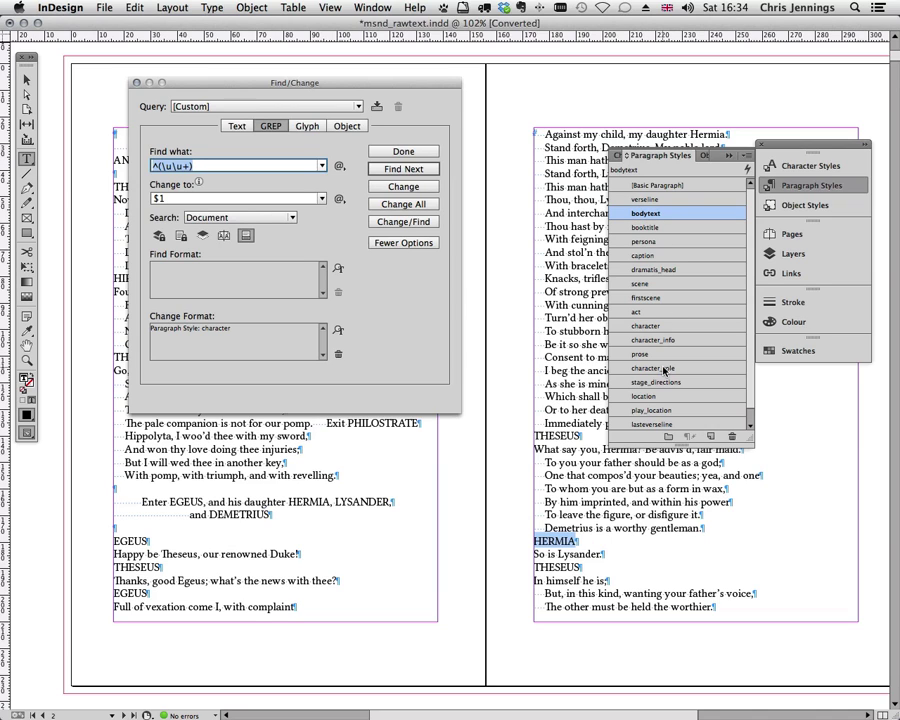
left_click(645, 326)
double_click(640, 326)
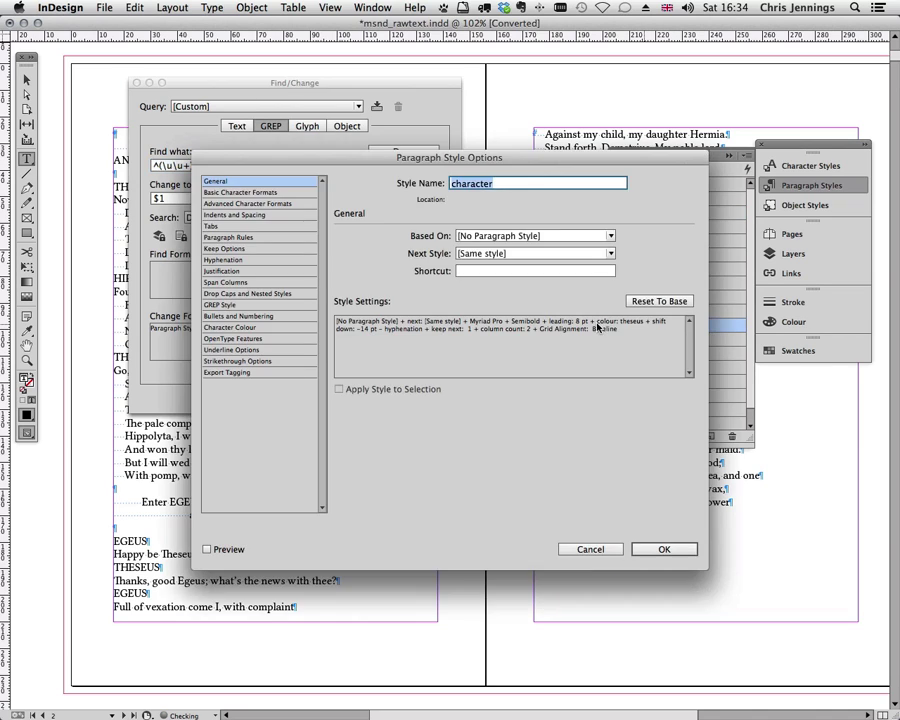
left_click_drag(392, 163, 332, 110)
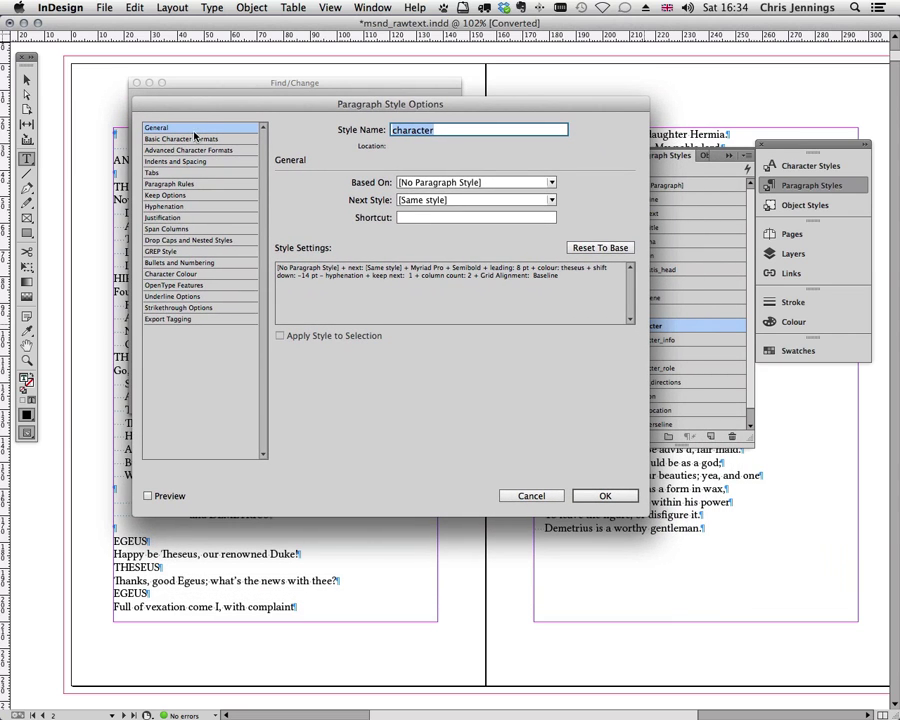
left_click_drag(207, 111, 141, 93)
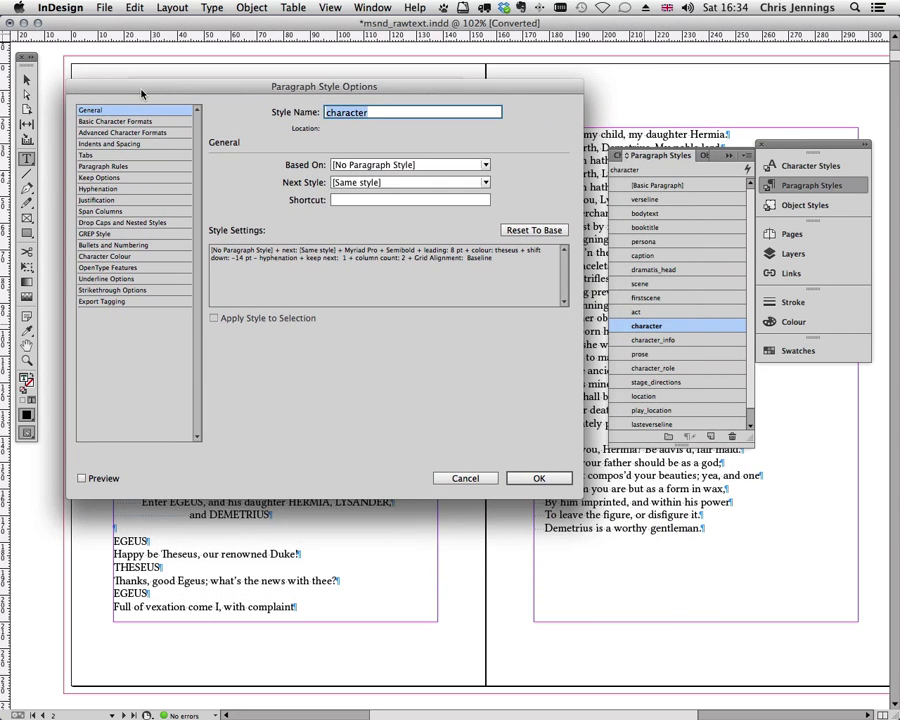
left_click_drag(224, 94, 222, 152)
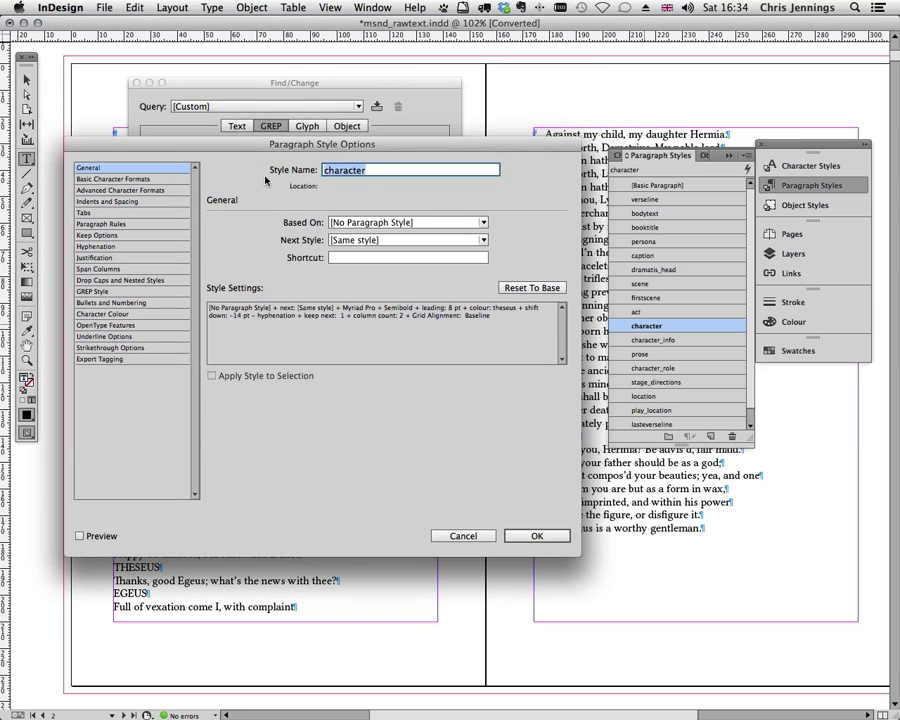
left_click(104, 180)
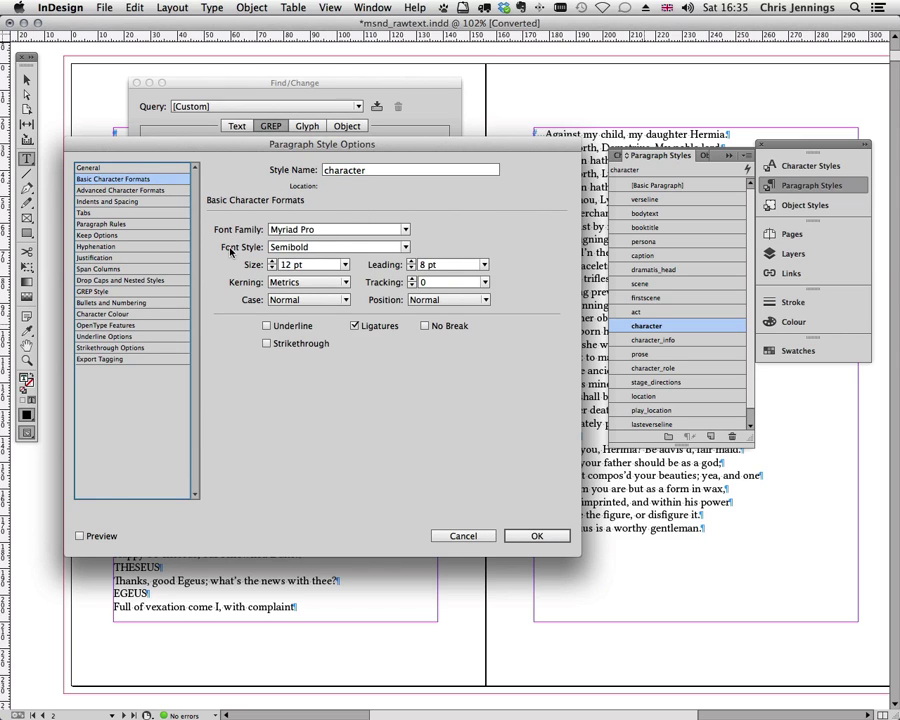
left_click(346, 300)
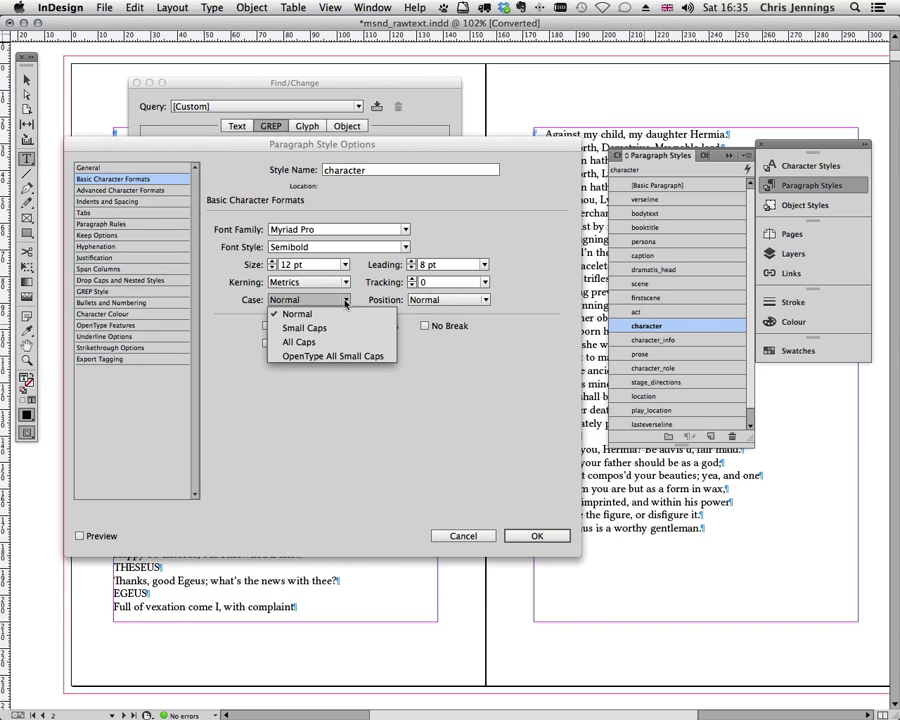
left_click(316, 330)
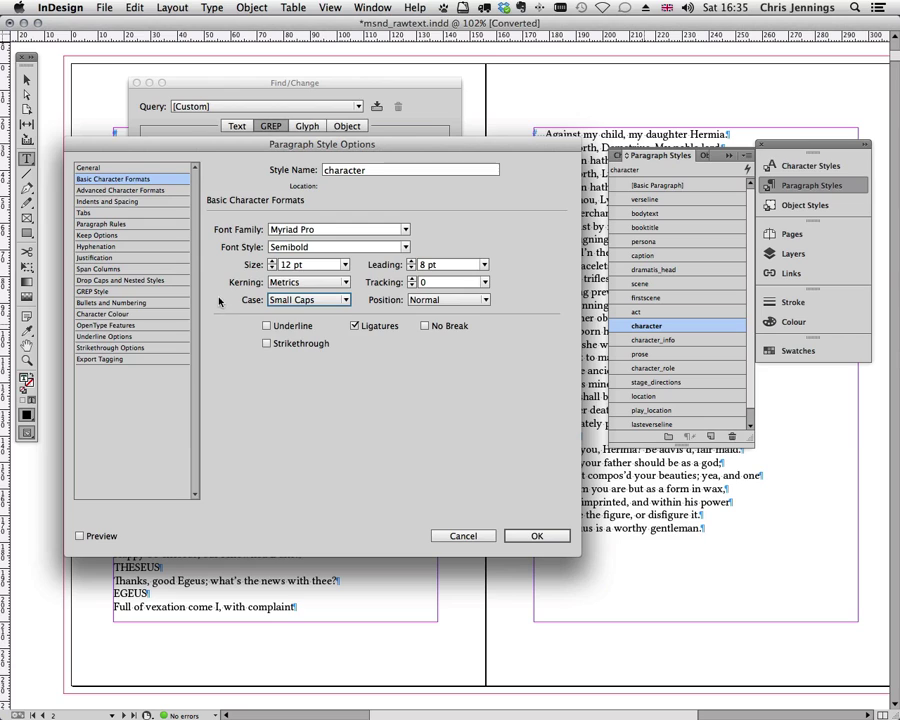
Step: Change baseline shift from -14 pt to 0 pt, colour it with the puck swatch, and save
left_click(112, 191)
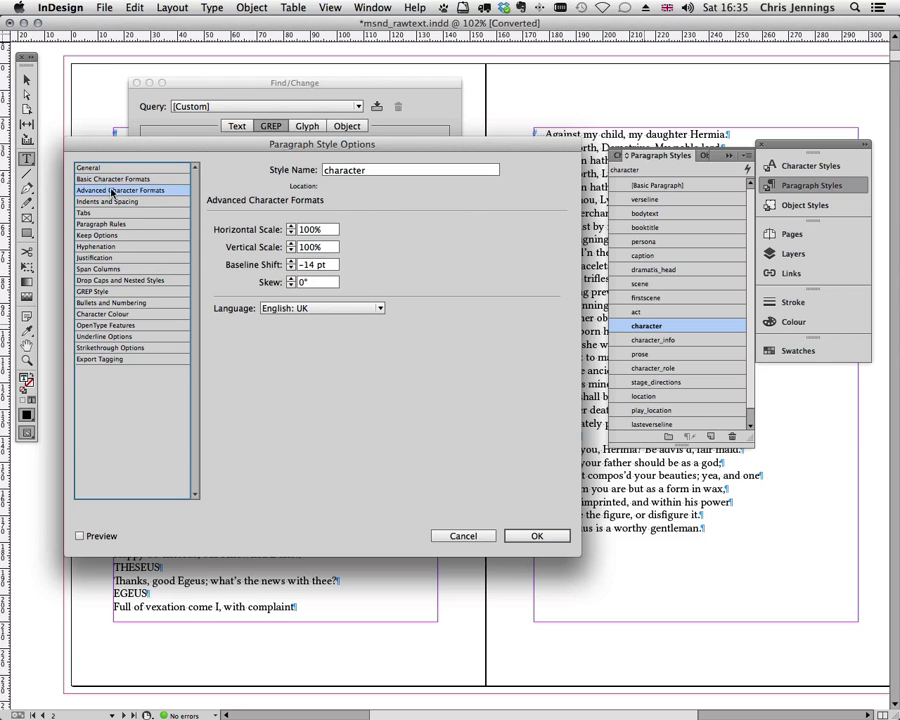
left_click_drag(335, 267, 297, 264)
type("0")
left_click(327, 248)
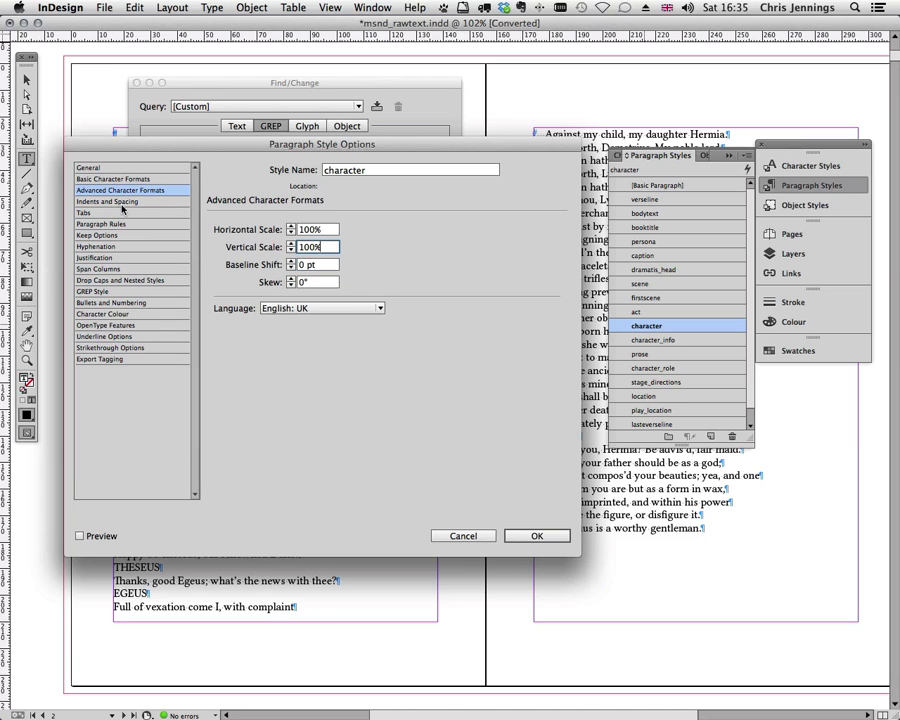
left_click(105, 316)
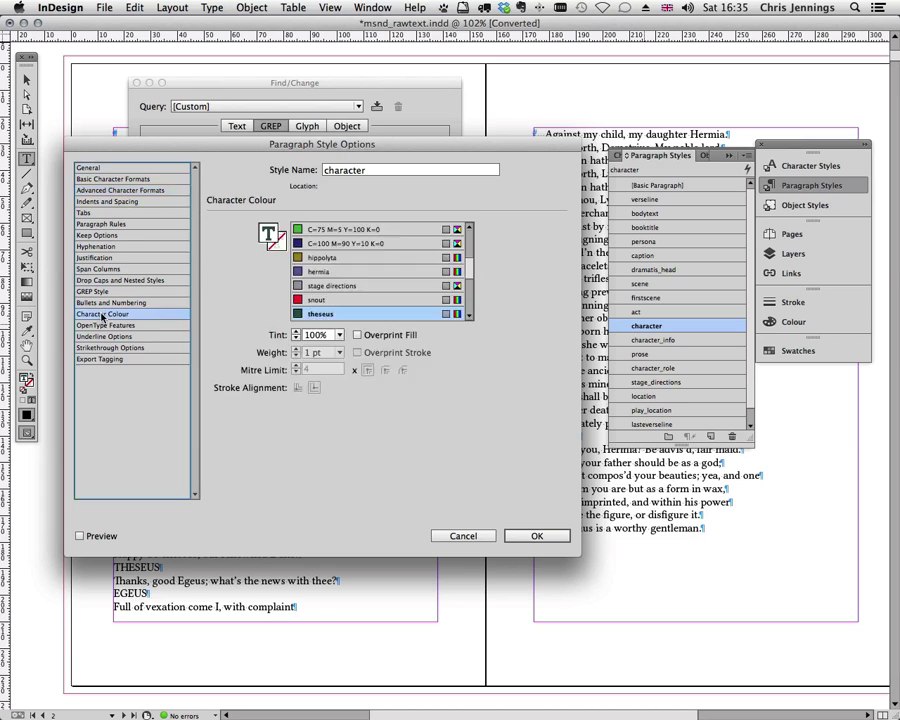
scroll(473, 292, "down", 5)
left_click_drag(473, 300, 469, 312)
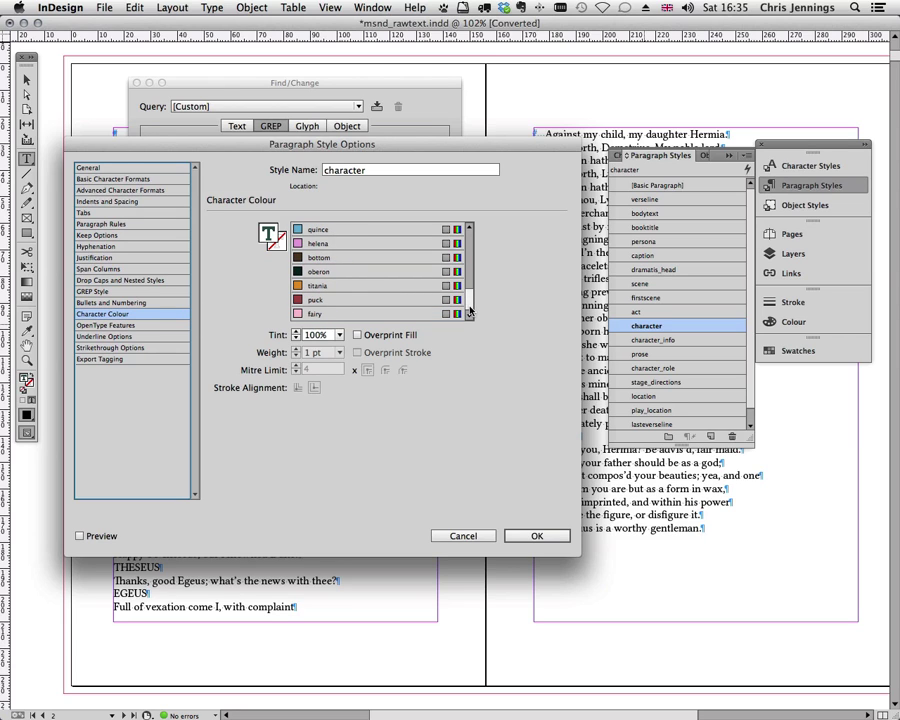
left_click(313, 300)
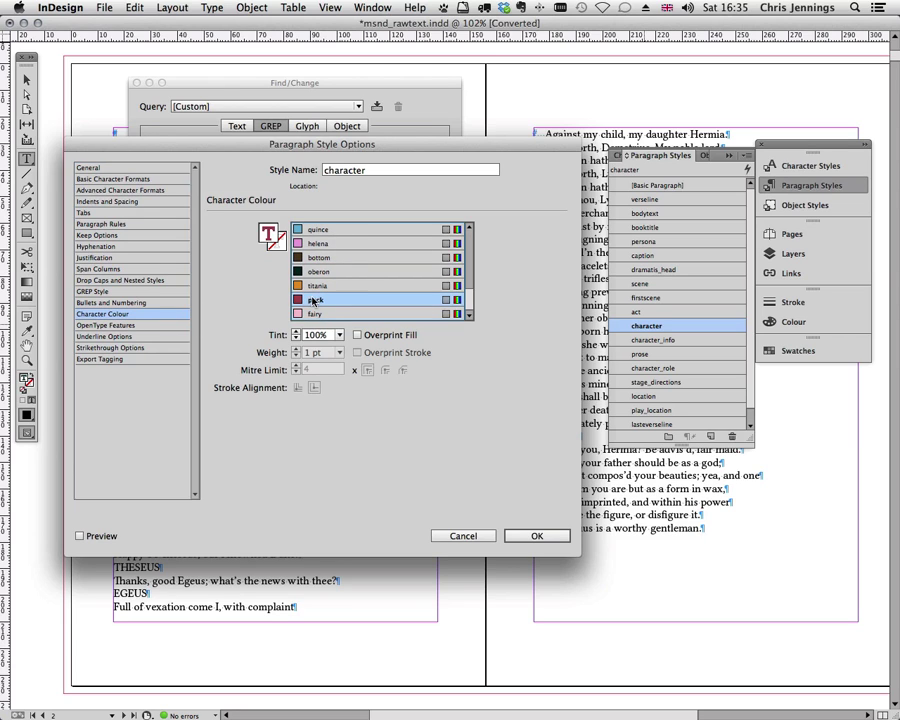
left_click(530, 535)
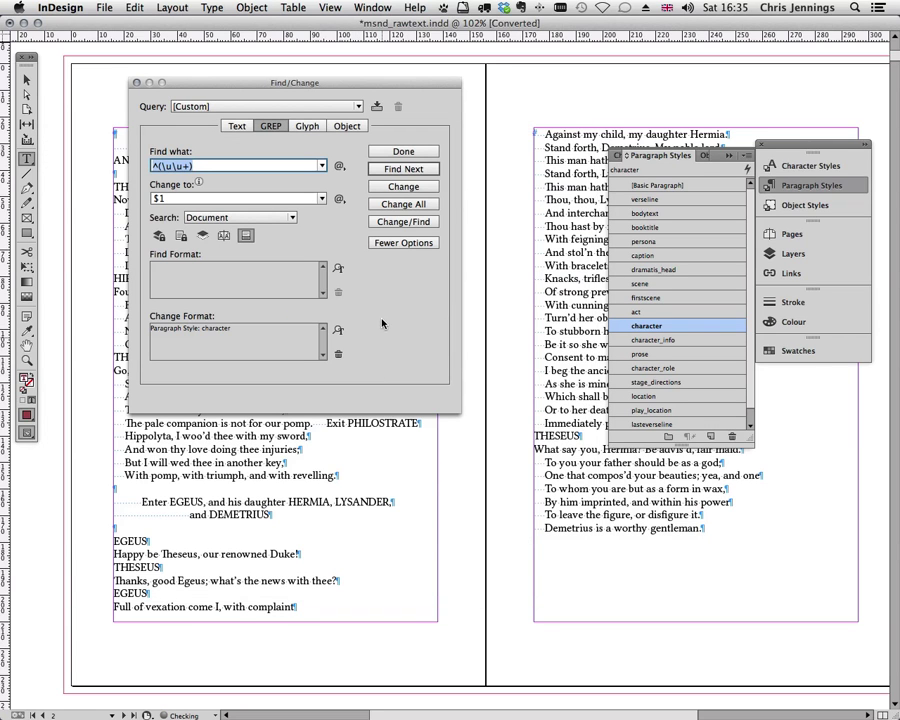
Step: Find the next all-caps name and restyle the THESEUS line with the character style
left_click_drag(373, 82, 400, 101)
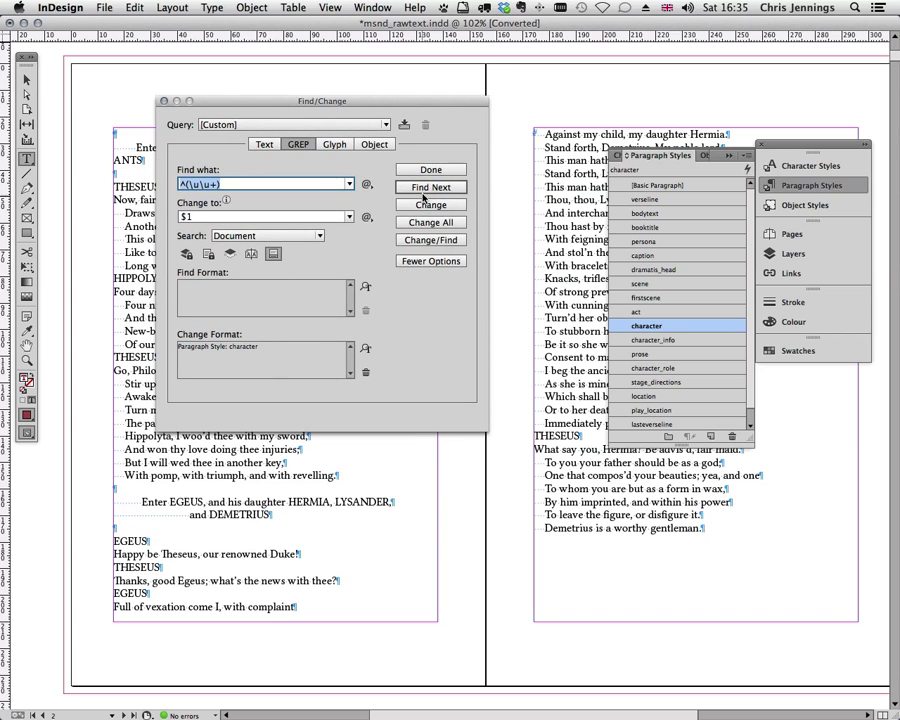
left_click(428, 188)
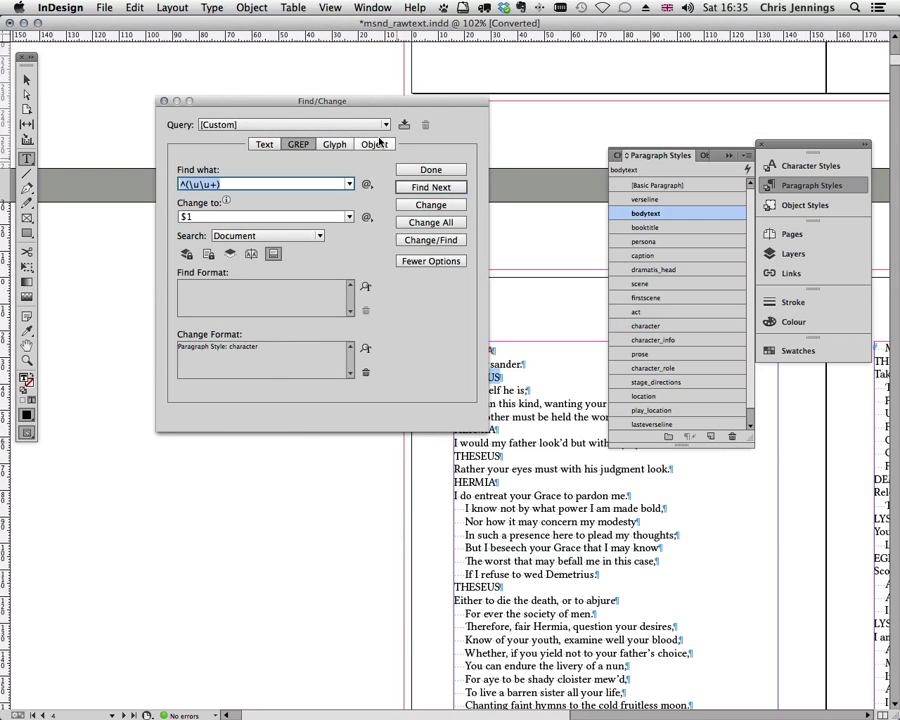
left_click_drag(356, 101, 262, 87)
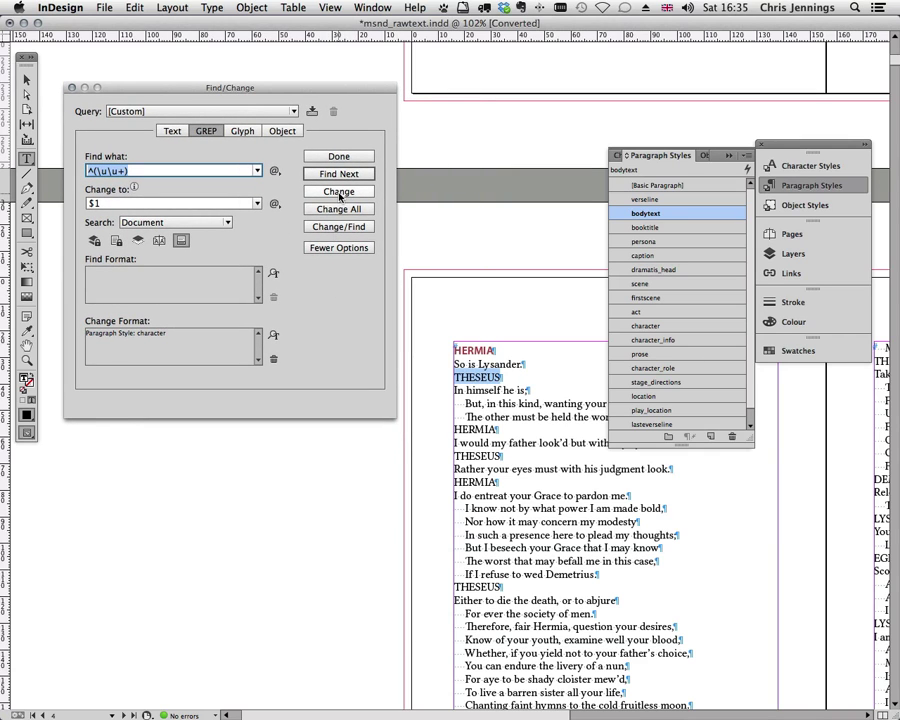
left_click(339, 192)
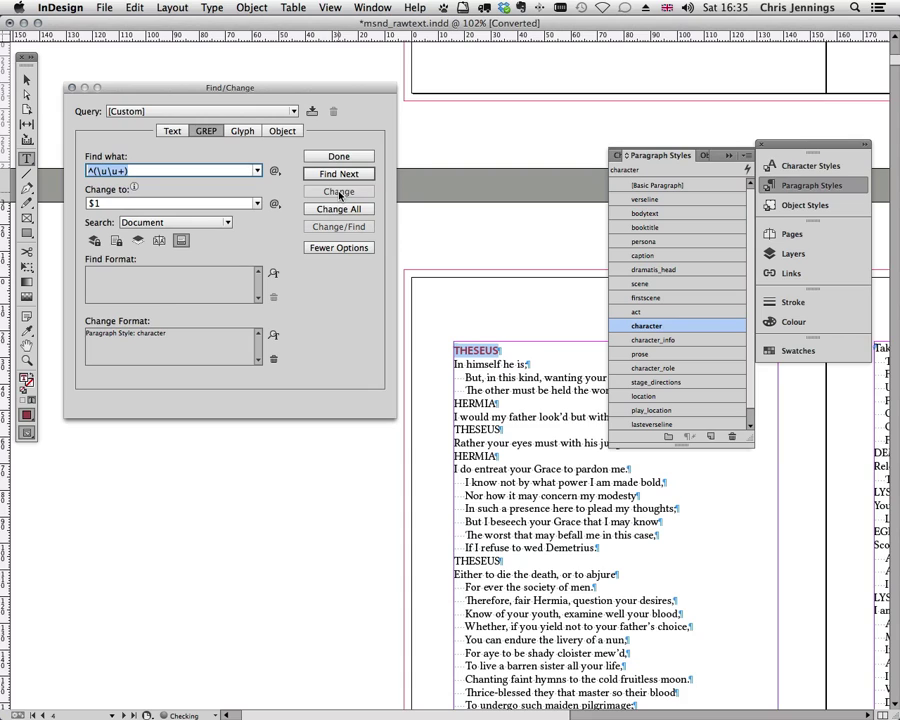
Step: Change All to restyle the remaining 502 name lines, then scroll through to check
left_click(337, 209)
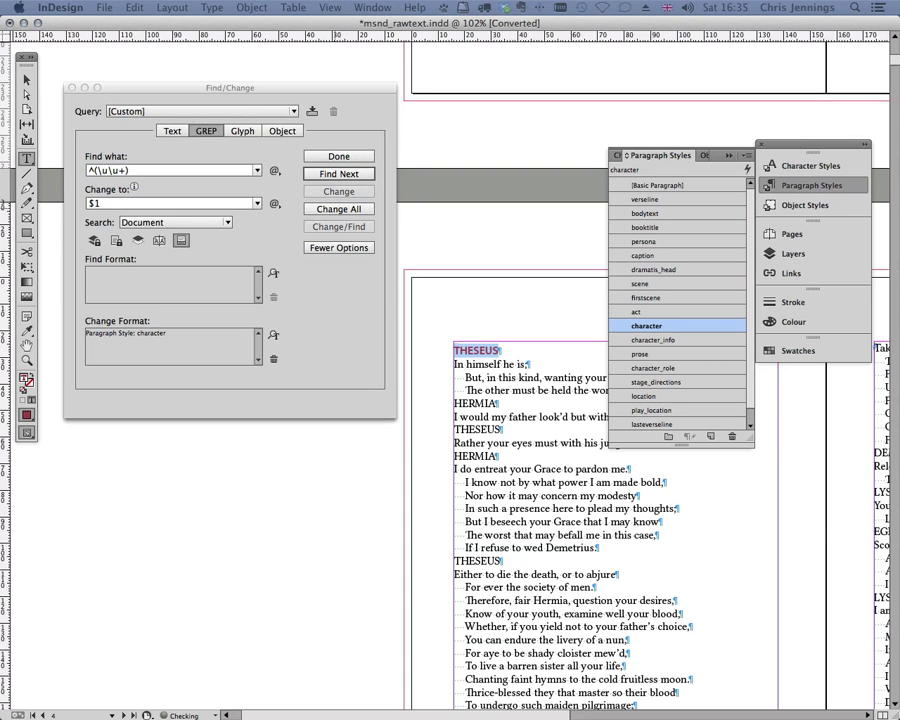
left_click_drag(446, 514, 170, 562)
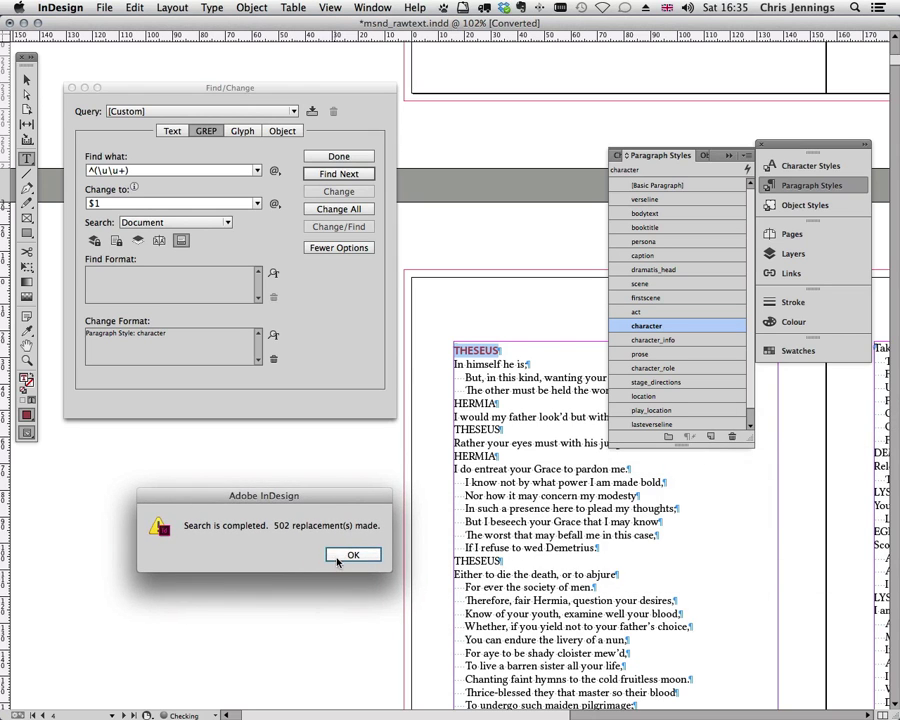
left_click(353, 609)
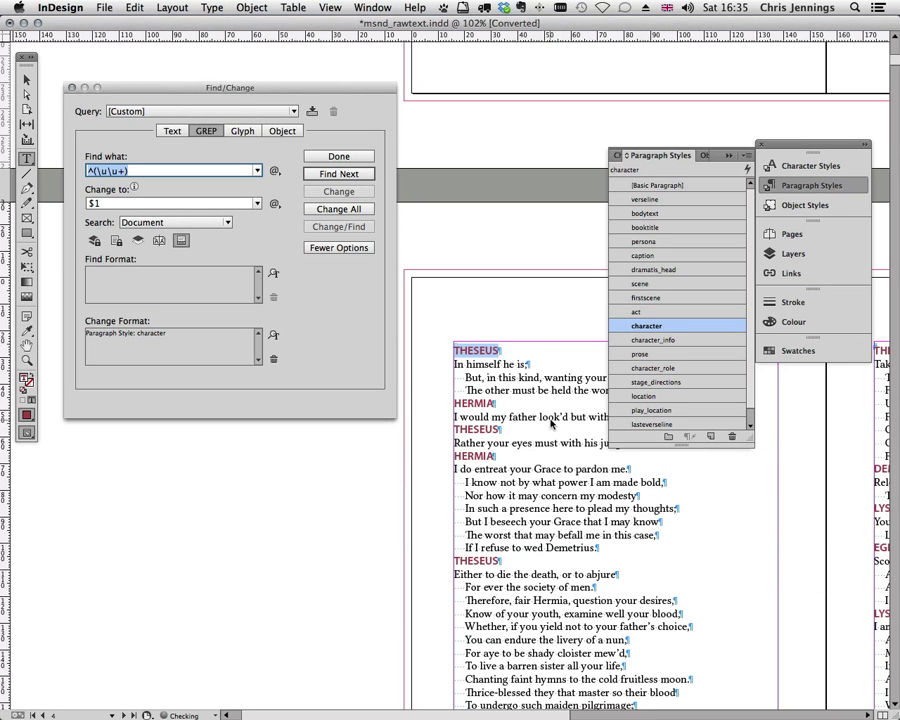
scroll(551, 424, "down", 3)
scroll(551, 424, "down", 15)
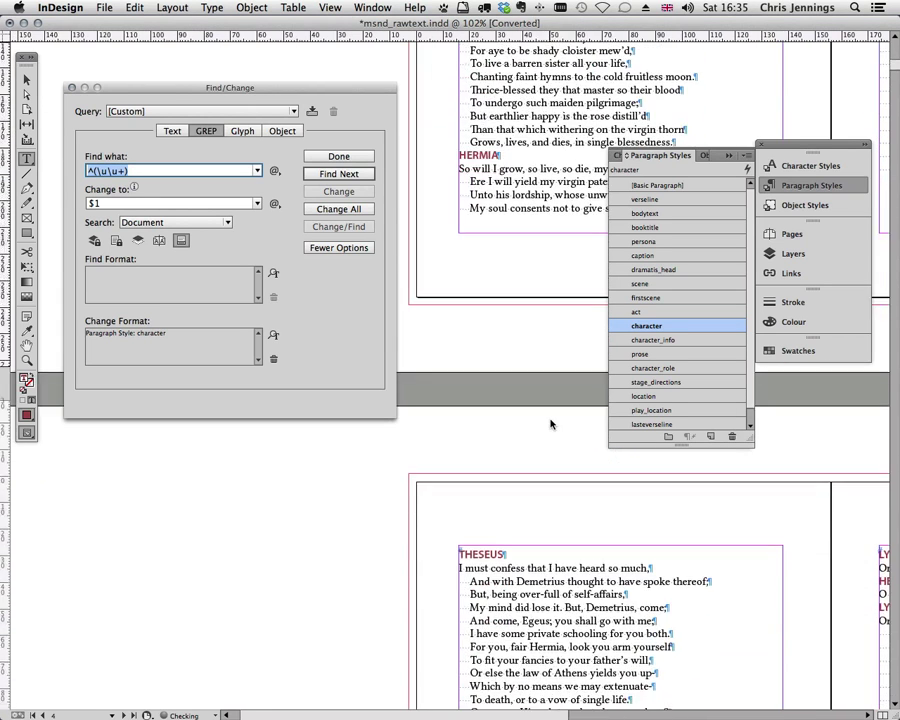
scroll(551, 424, "down", 2)
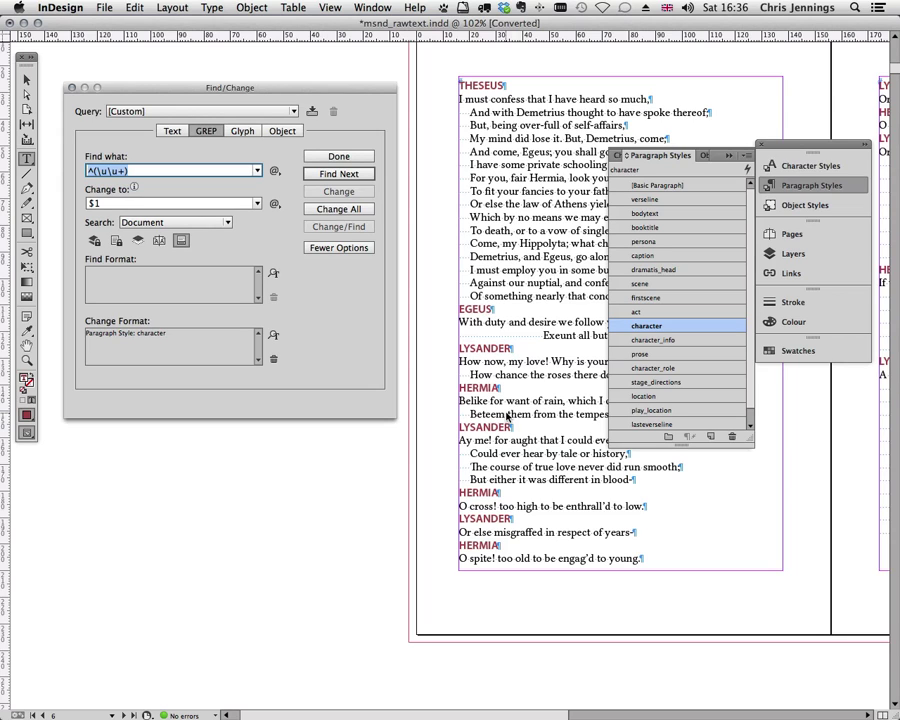
left_click_drag(244, 92, 251, 114)
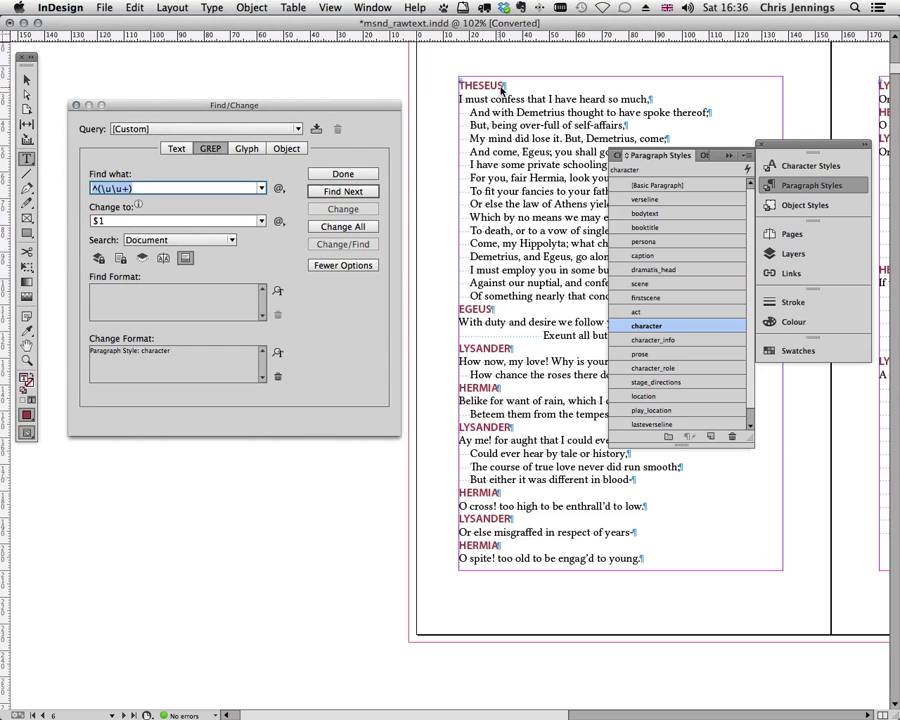
Step: Select THESEUS and apply Title Case so the first speaker name reads Theseus
left_click_drag(502, 88, 458, 86)
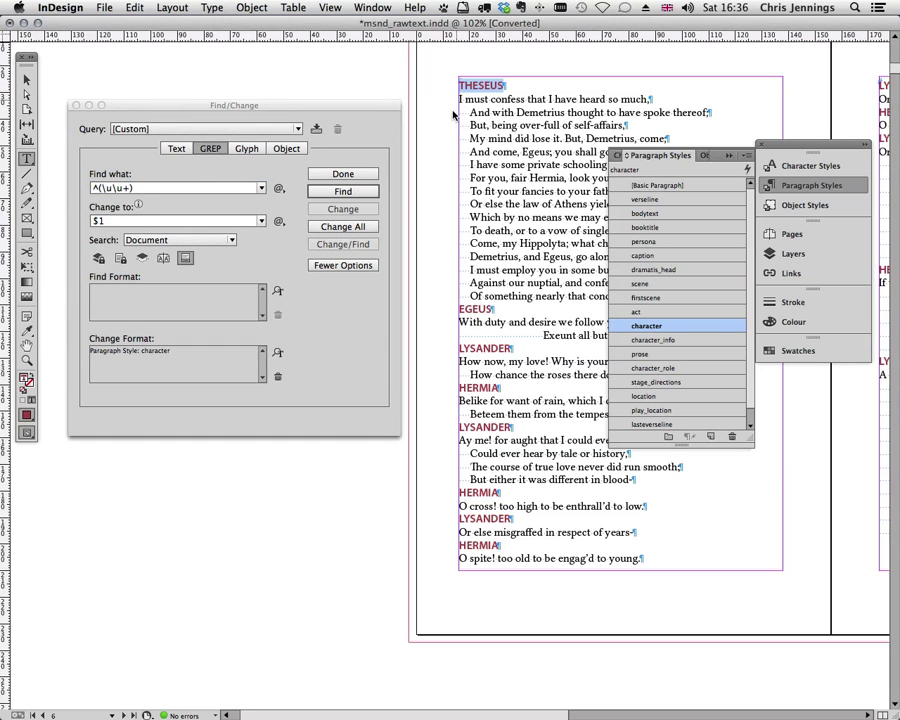
left_click(210, 8)
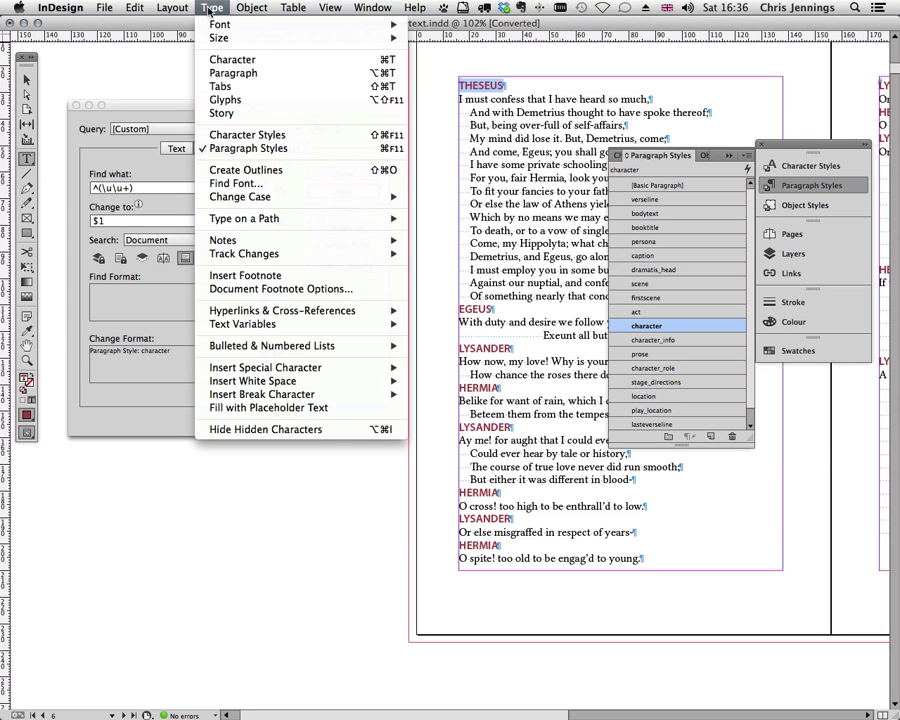
mouse_move(257, 199)
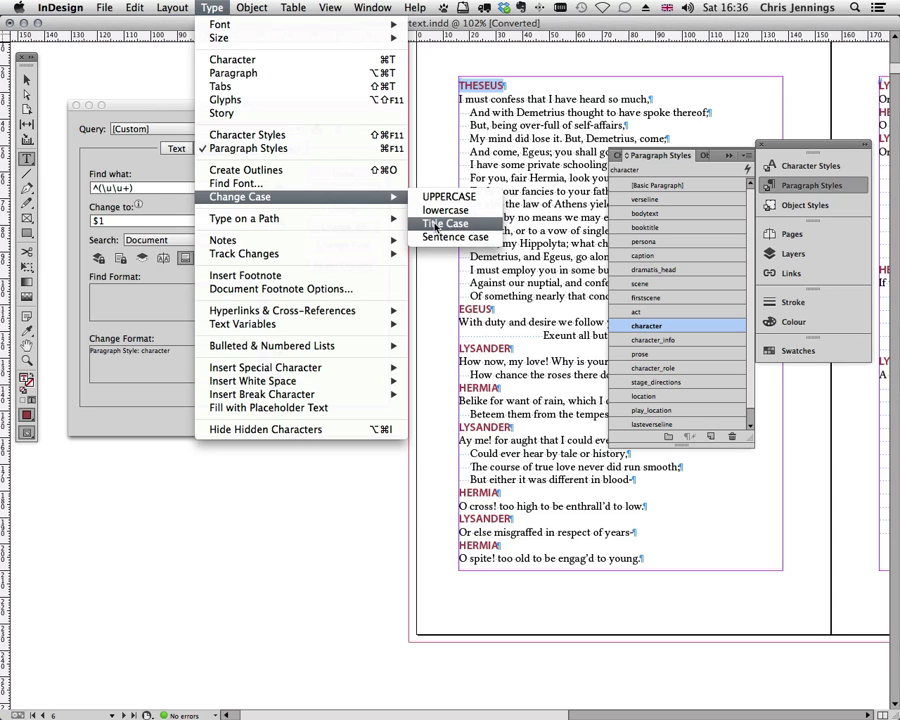
left_click(436, 225)
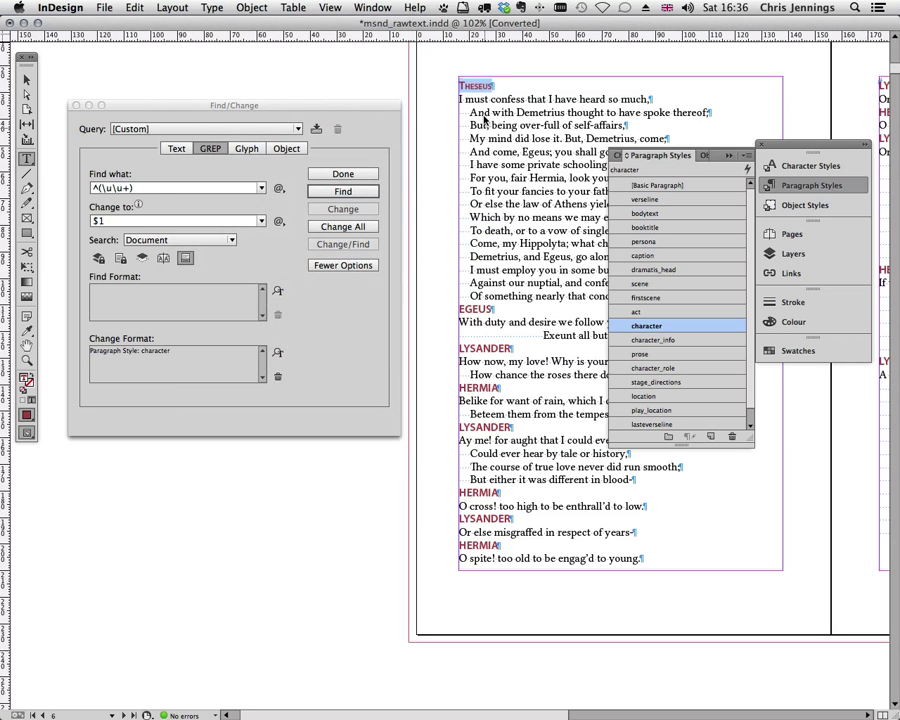
left_click(492, 96)
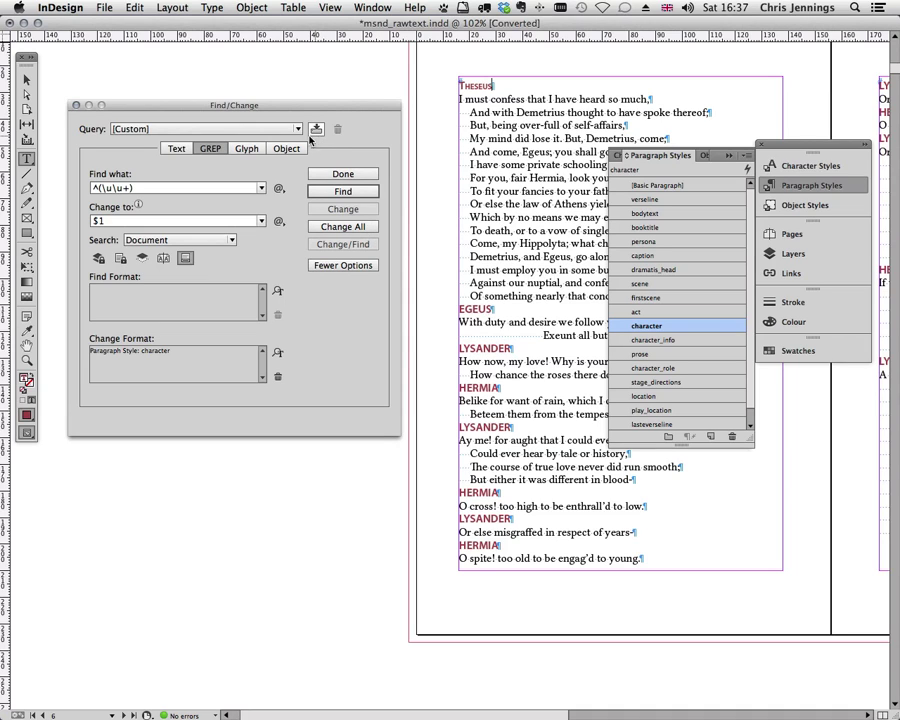
left_click_drag(196, 109, 196, 106)
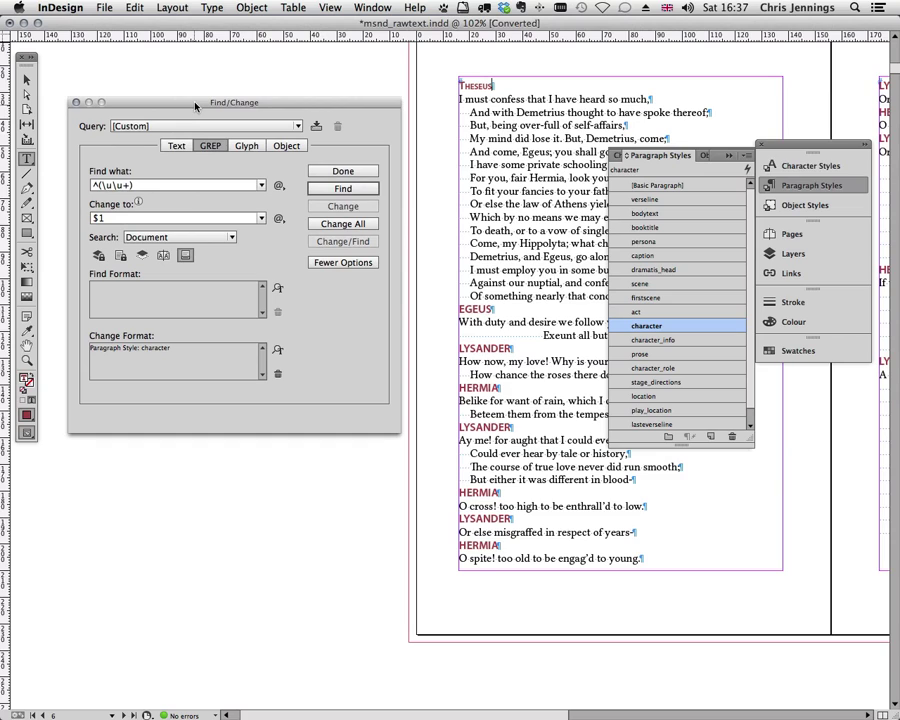
Step: Save the play document as a copy named msnd_rawtext02.indd
left_click(108, 9)
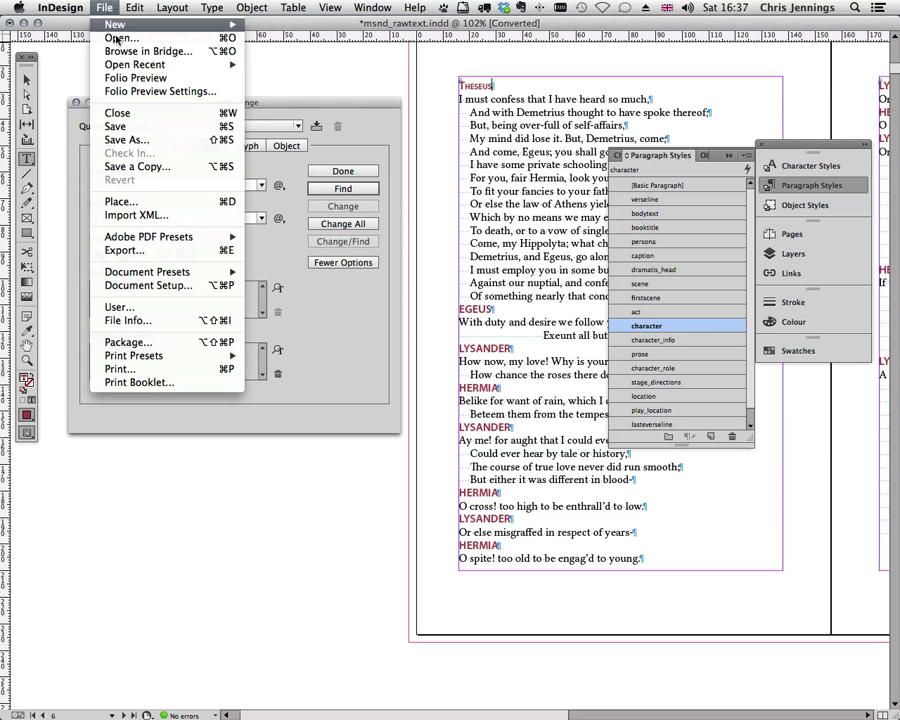
left_click(238, 152)
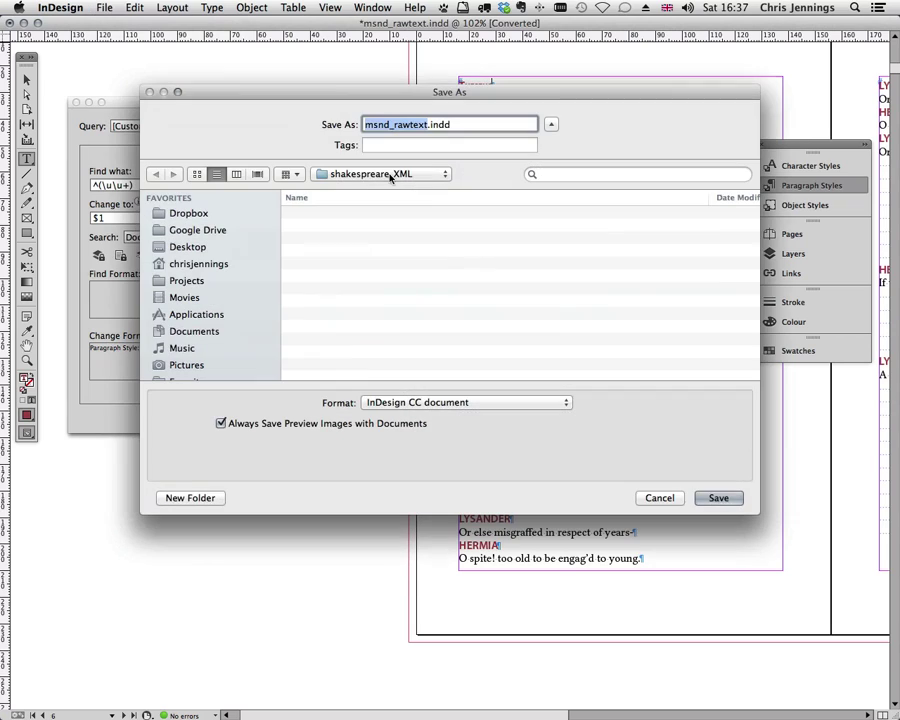
left_click(428, 127)
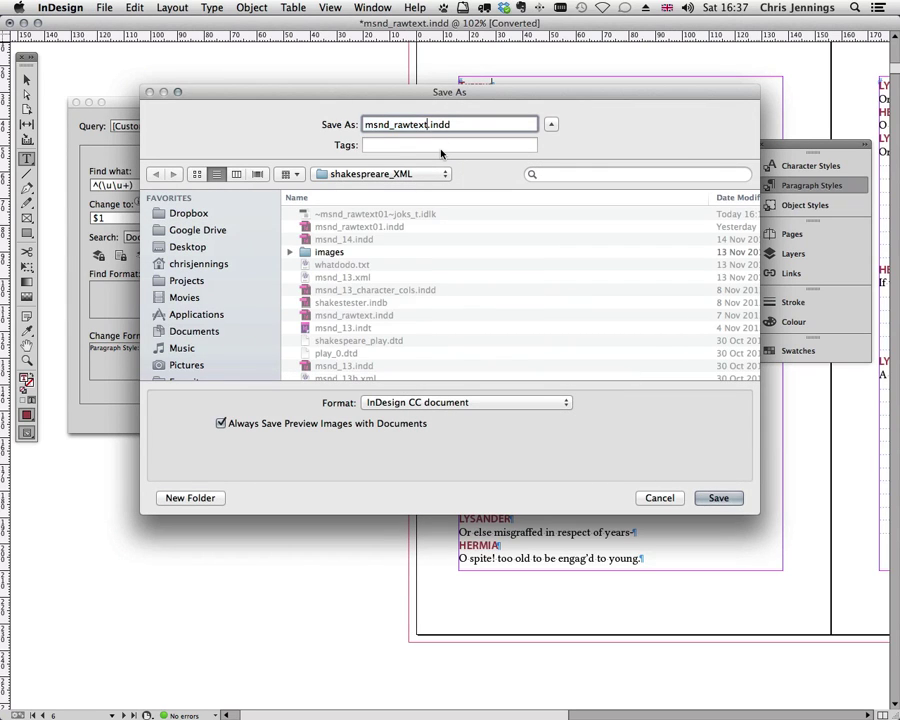
type("02")
left_click(719, 498)
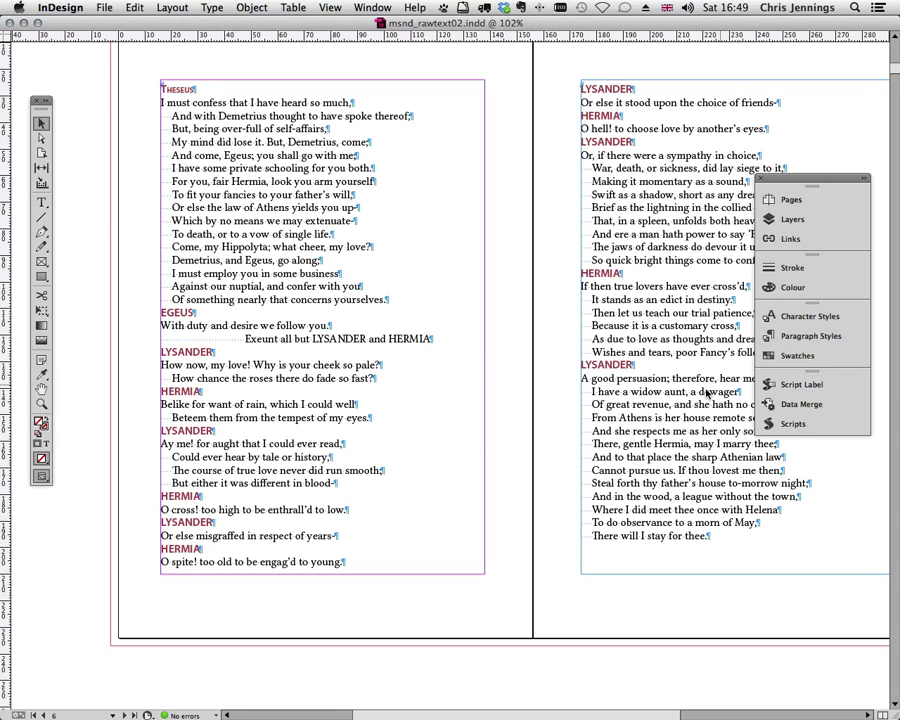
Step: Open the Scripts panel and browse the Application Samples AppleScript and JavaScript folders
left_click(792, 424)
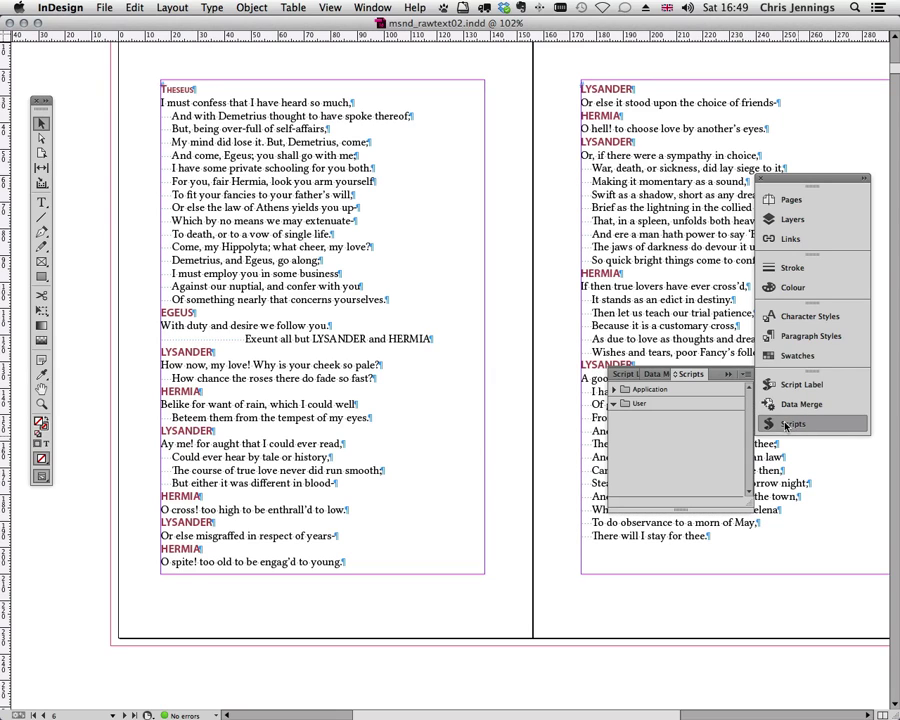
left_click(614, 390)
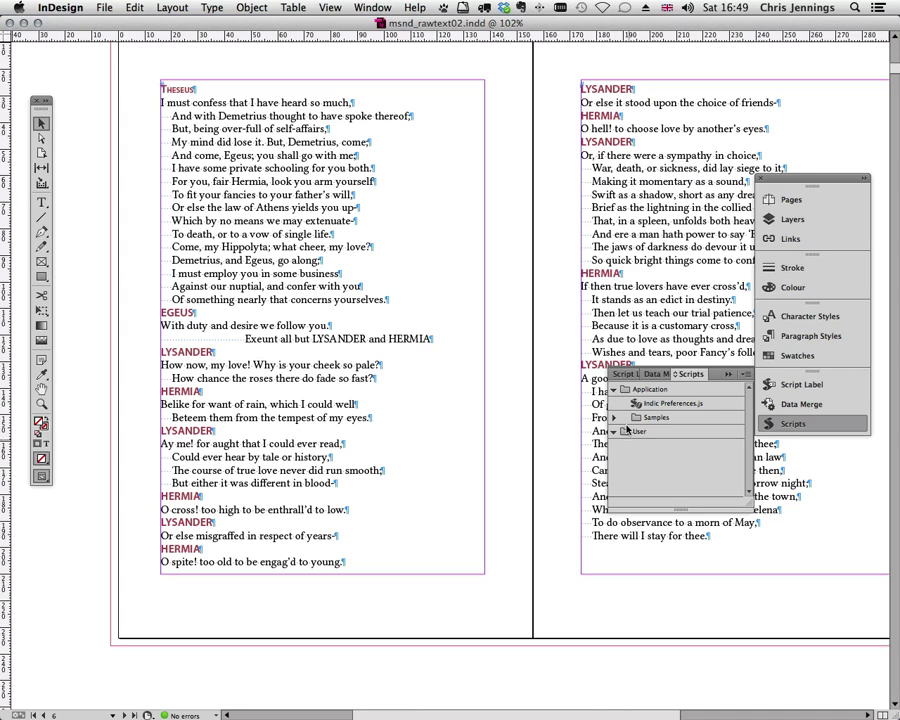
left_click(614, 418)
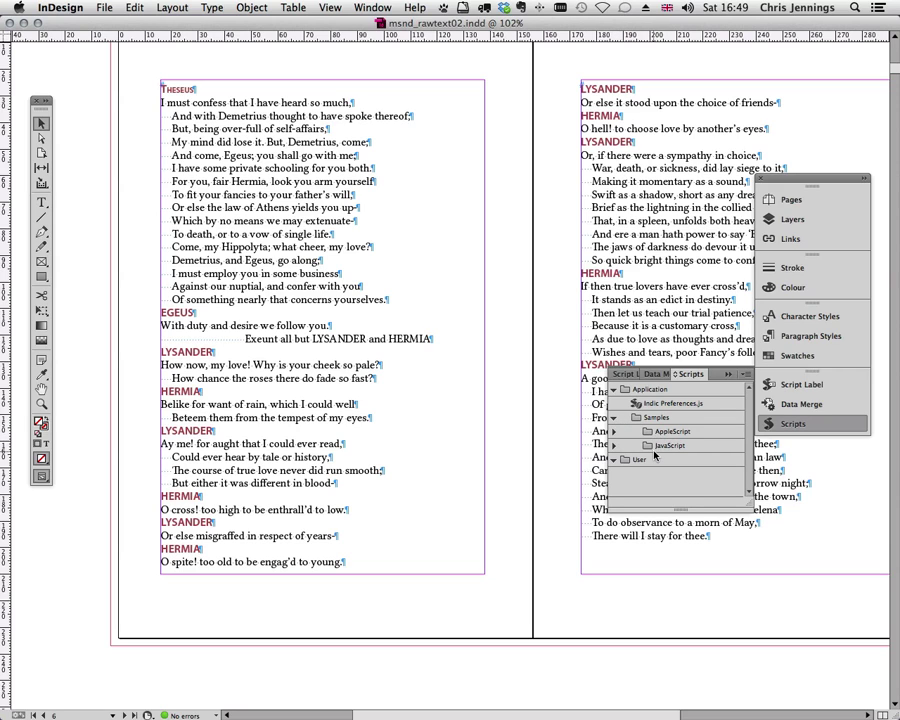
left_click(614, 432)
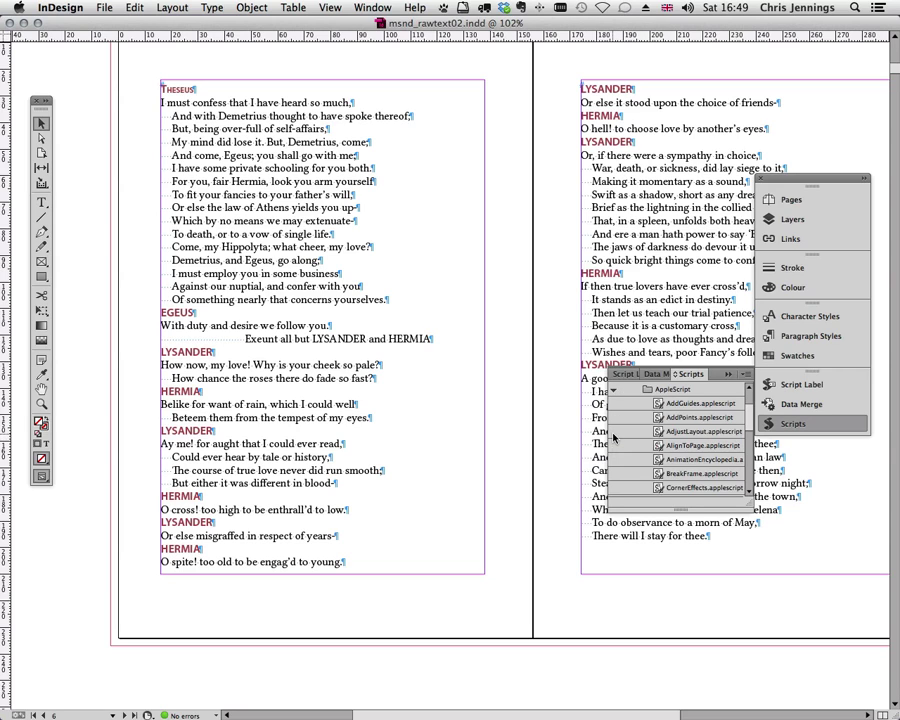
left_click(614, 393)
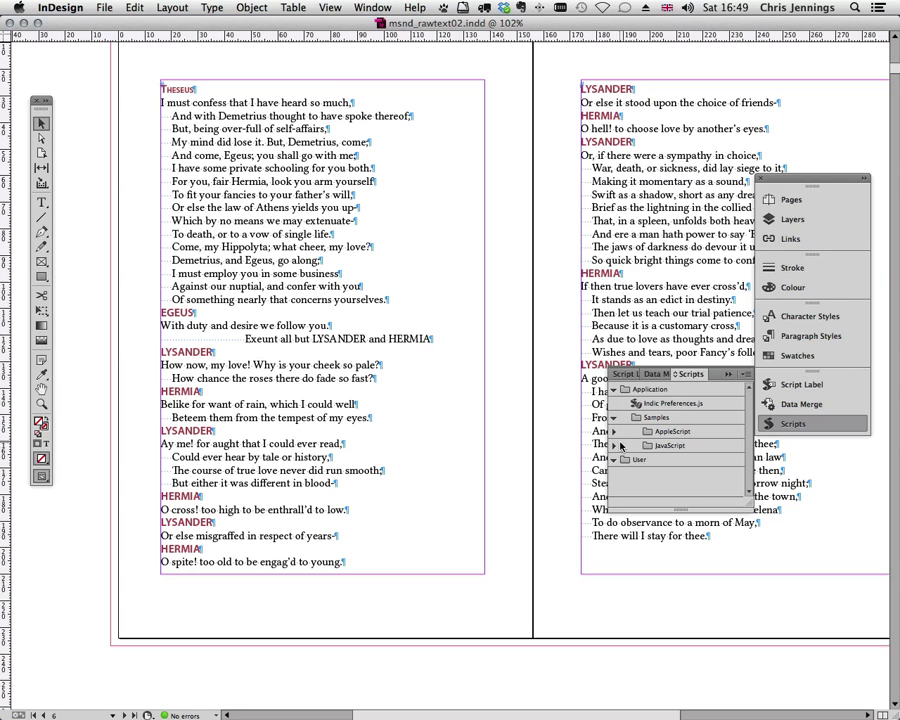
left_click(615, 446)
left_click(613, 389)
Step: Reveal the User scripts folder in Finder from its context menu
left_click(625, 462)
right_click(625, 462)
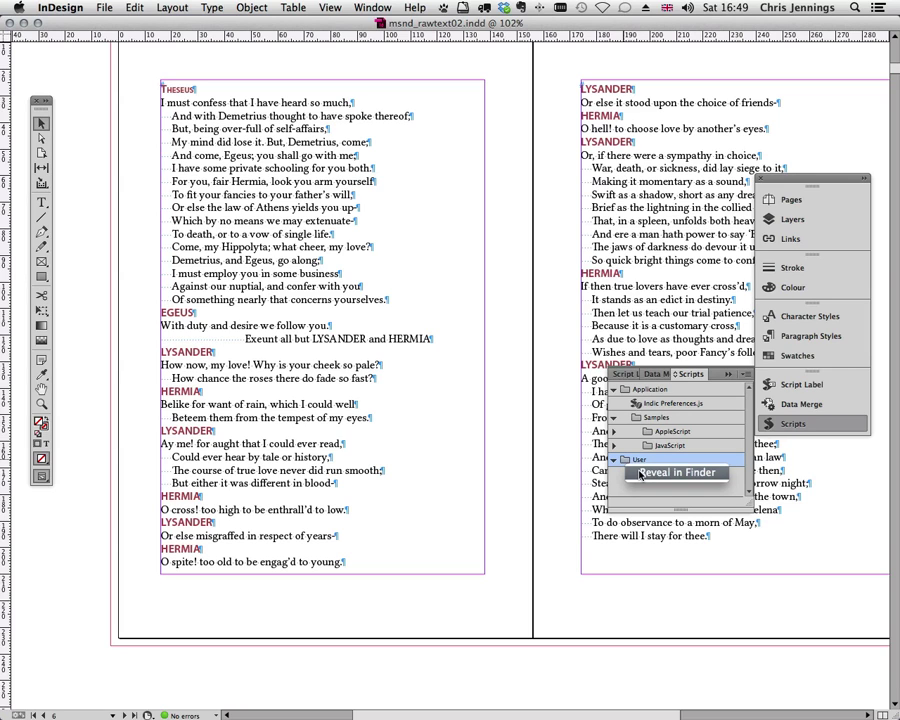
left_click(639, 472)
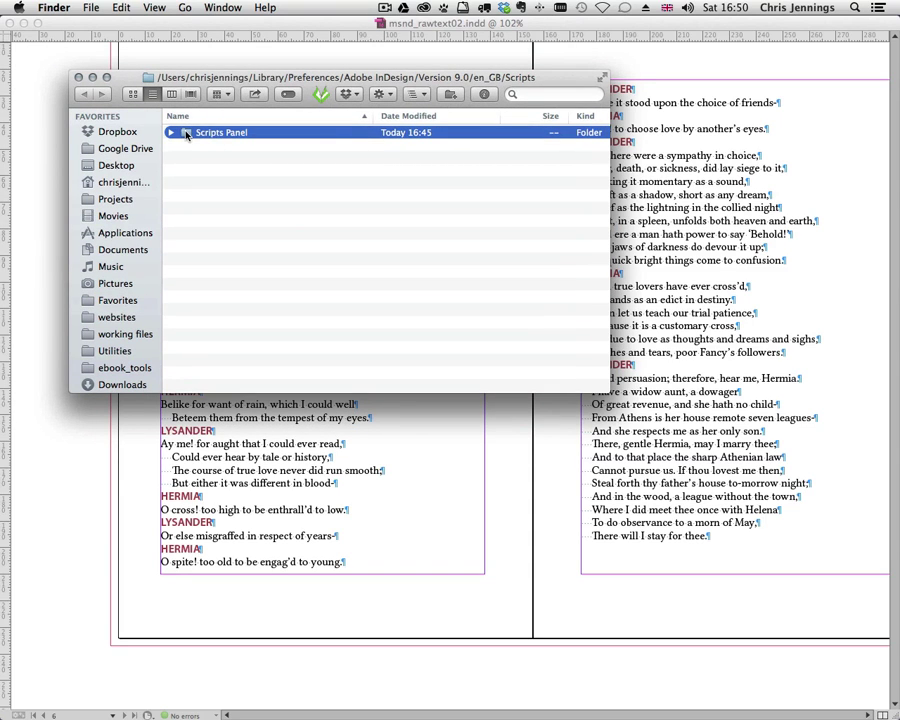
Step: Copy changeCase.jsx from Google Drive's grep_resources into the Scripts Panel folder, then return to InDesign
double_click(186, 135)
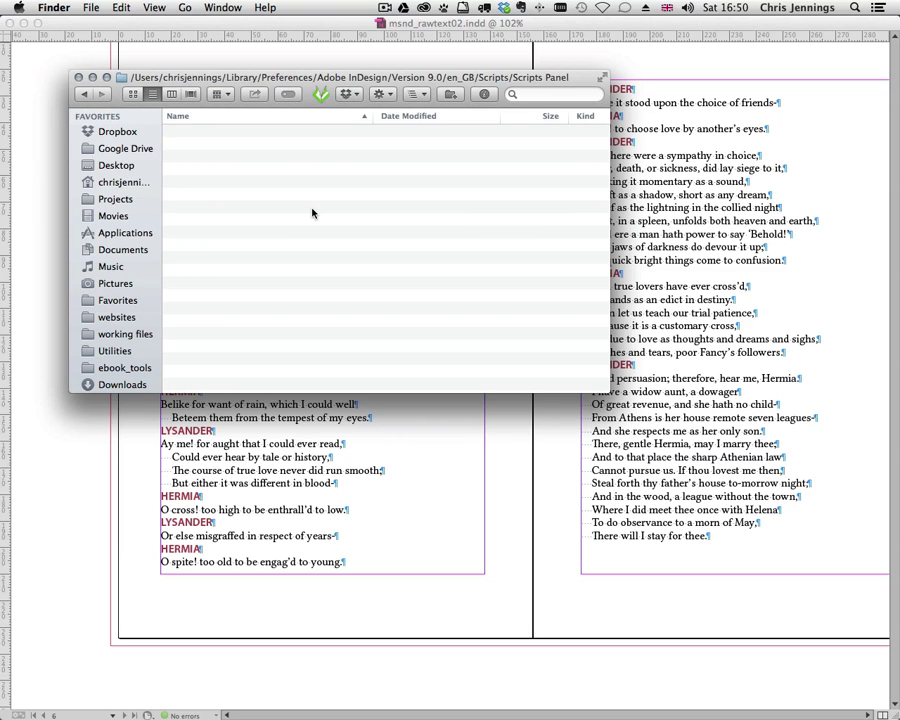
key("super+Tab")
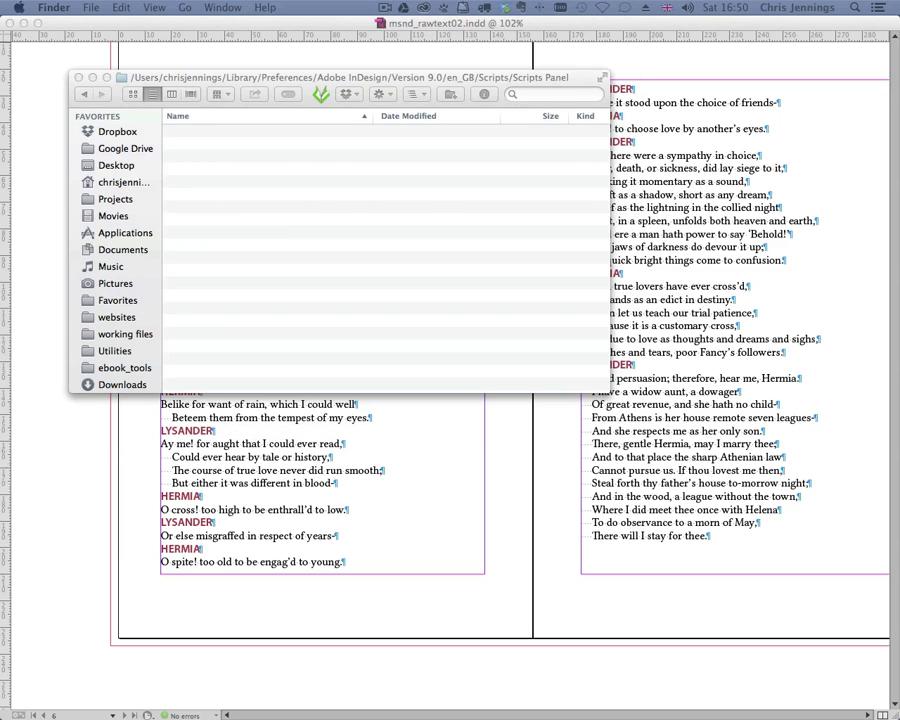
key("super+n")
left_click_drag(770, 134, 313, 265)
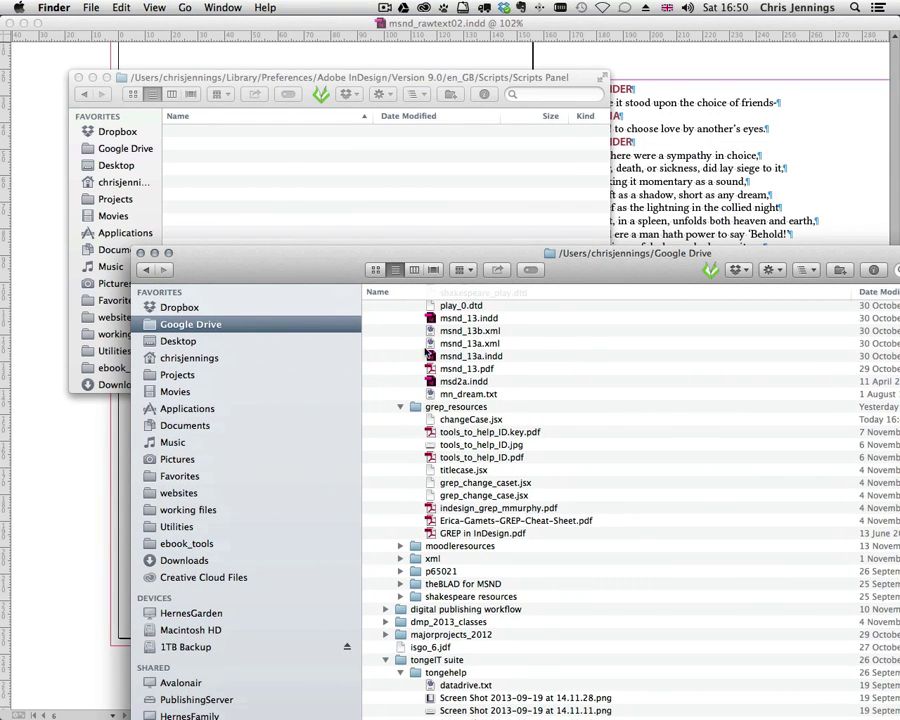
left_click_drag(329, 270, 325, 269)
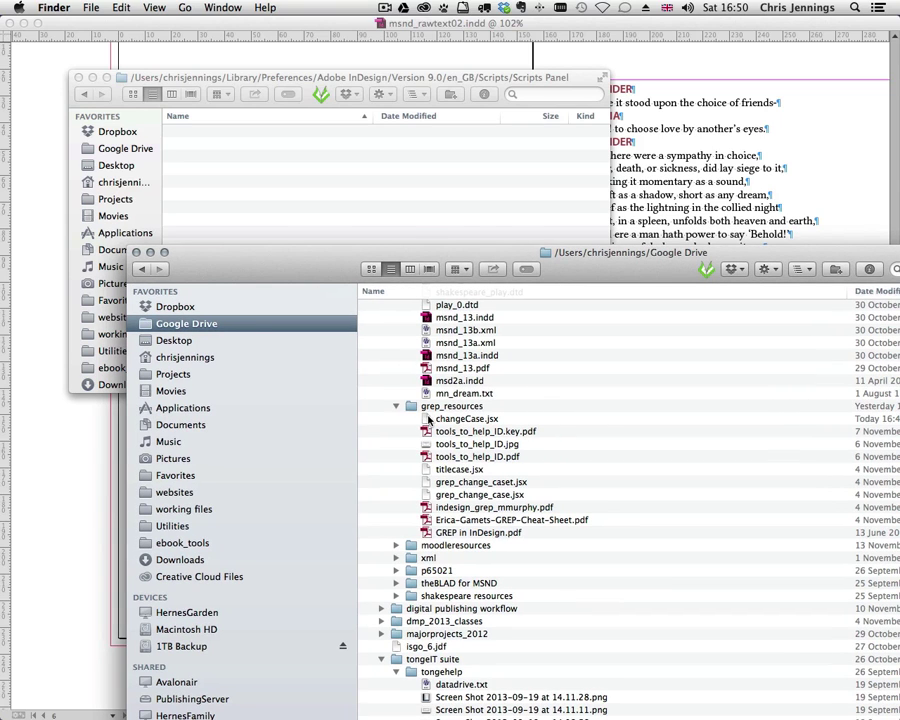
left_click_drag(427, 419, 264, 182)
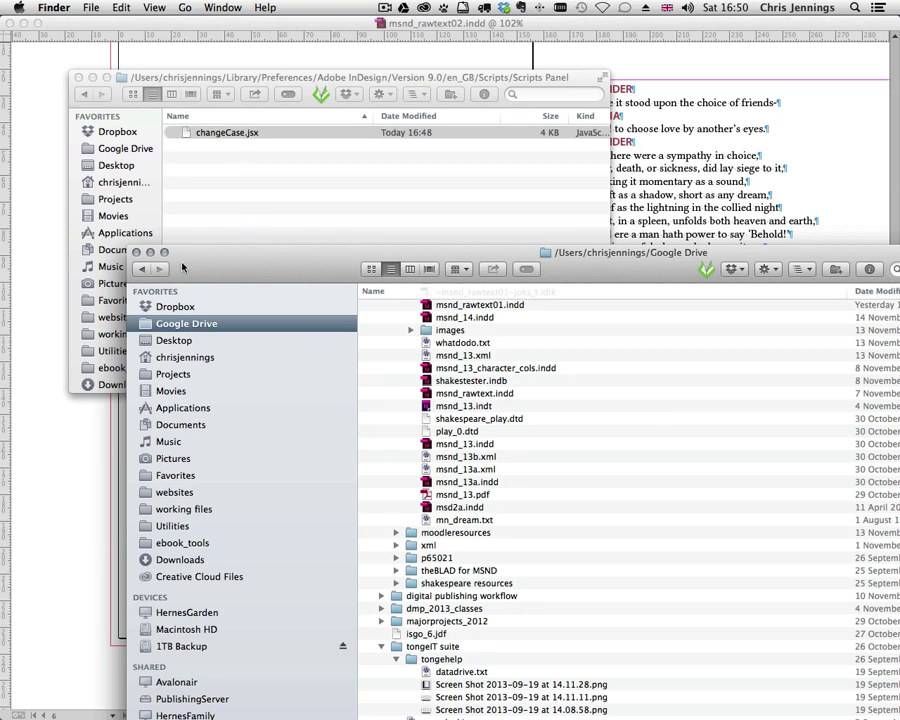
left_click(137, 252)
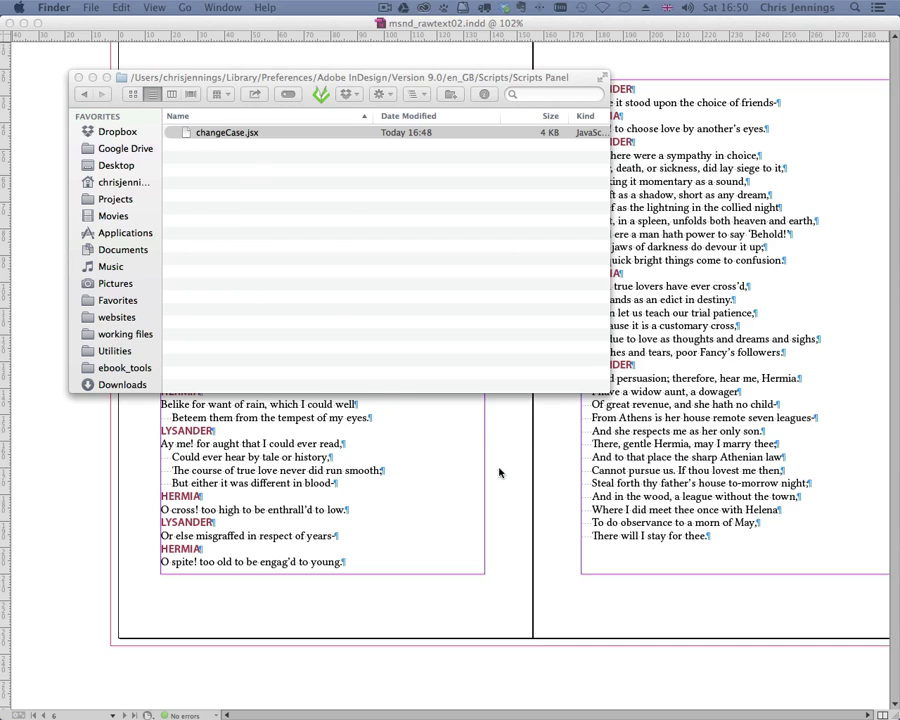
left_click(445, 483)
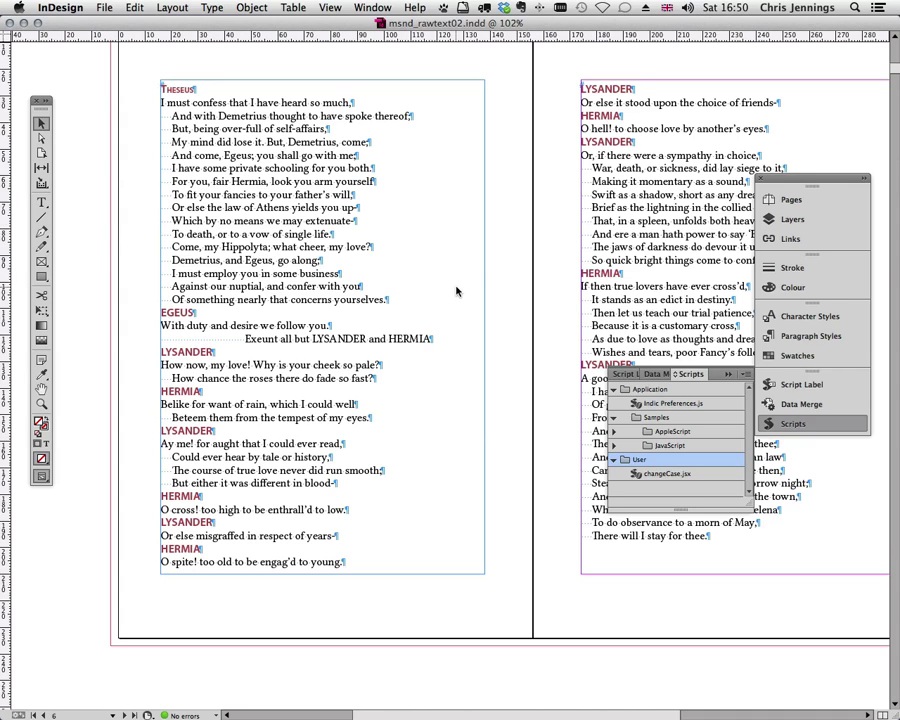
Step: In Find/Change's GREP tab, start the pattern with Beginning of Paragraph (^)
key("super+f")
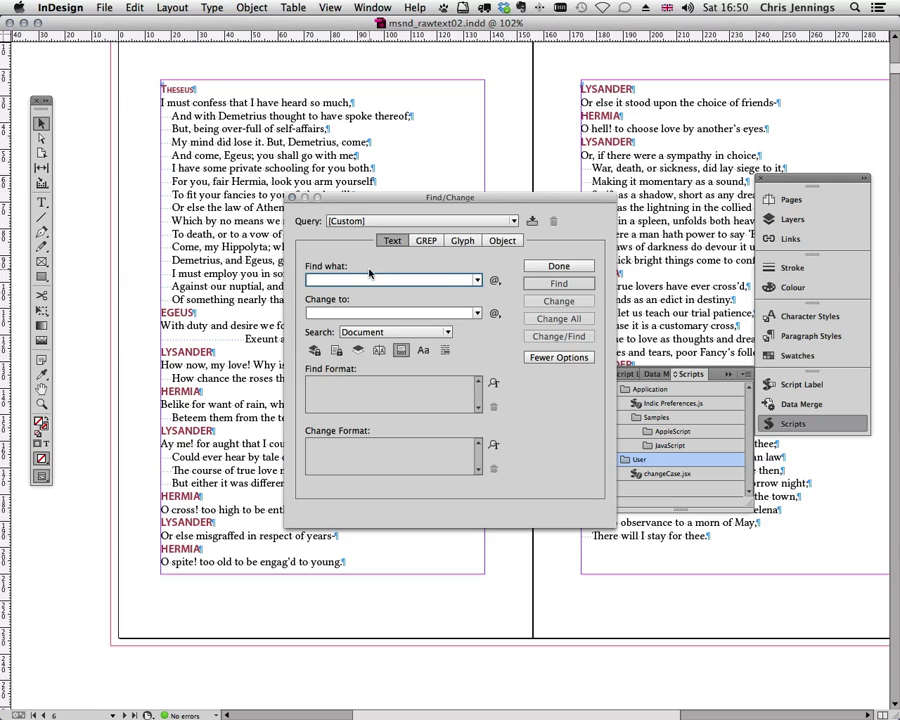
left_click_drag(395, 198, 293, 228)
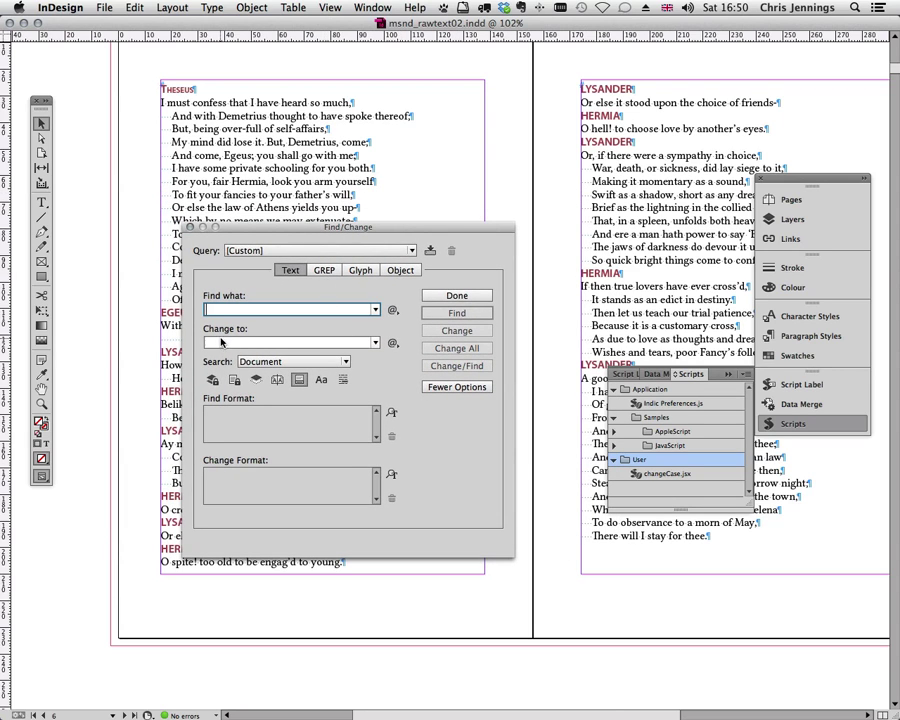
left_click(395, 312)
mouse_move(465, 428)
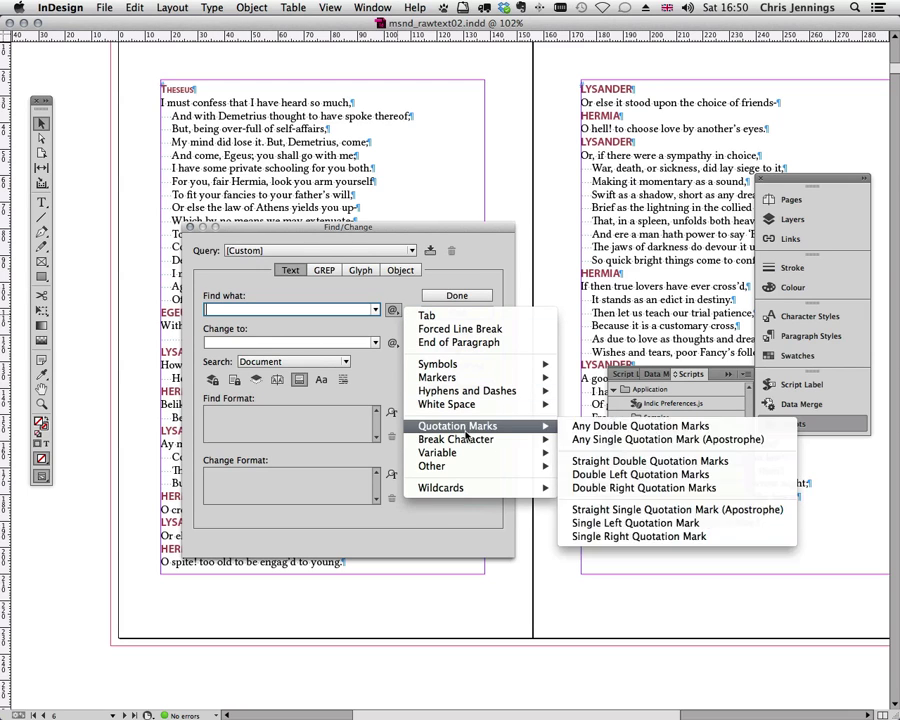
mouse_move(451, 384)
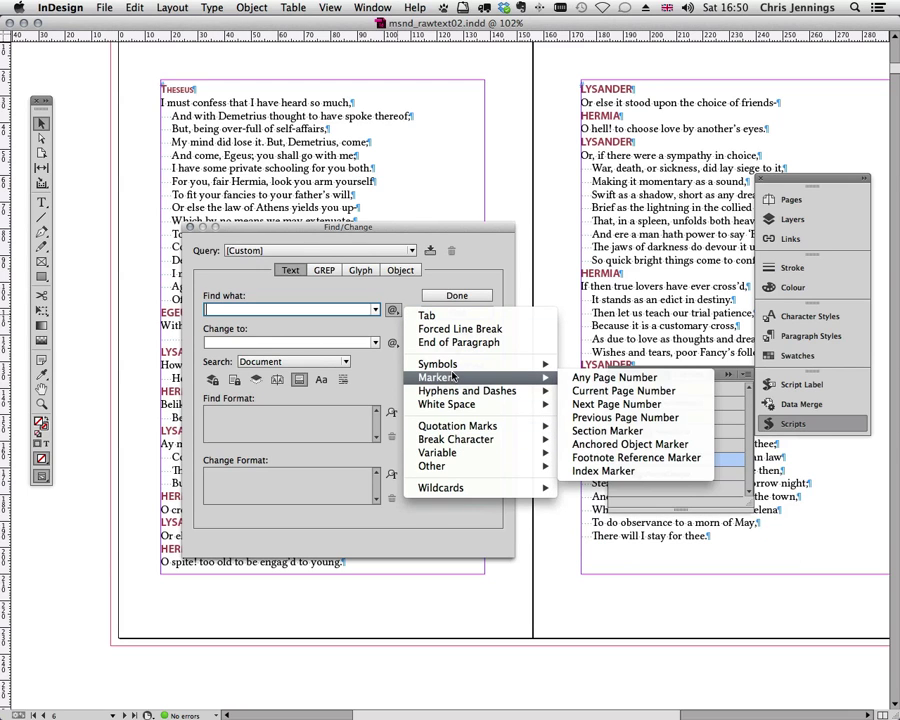
left_click(324, 275)
left_click(324, 273)
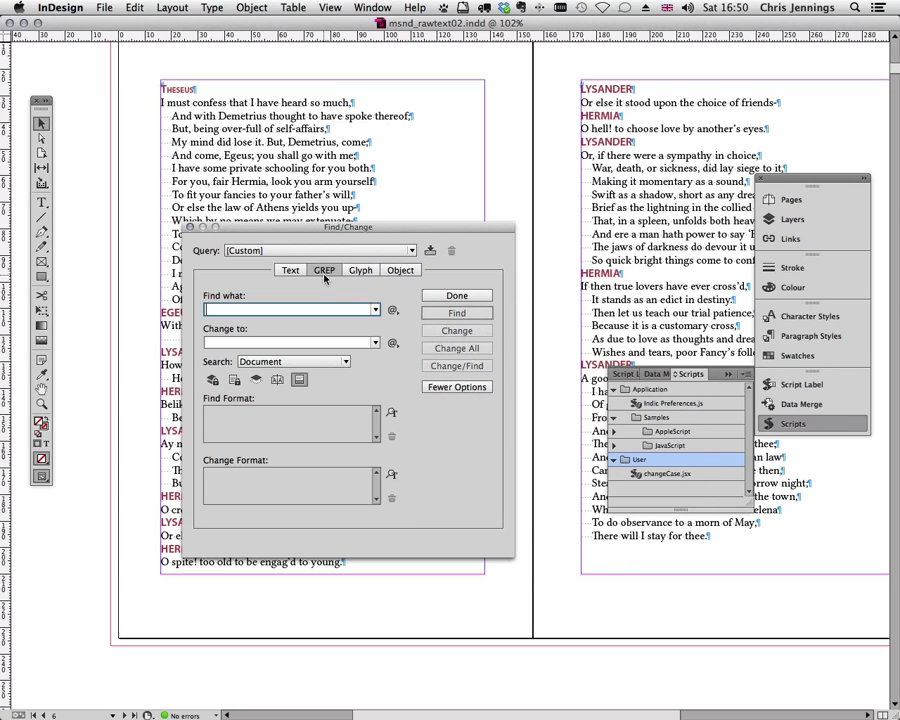
left_click(393, 310)
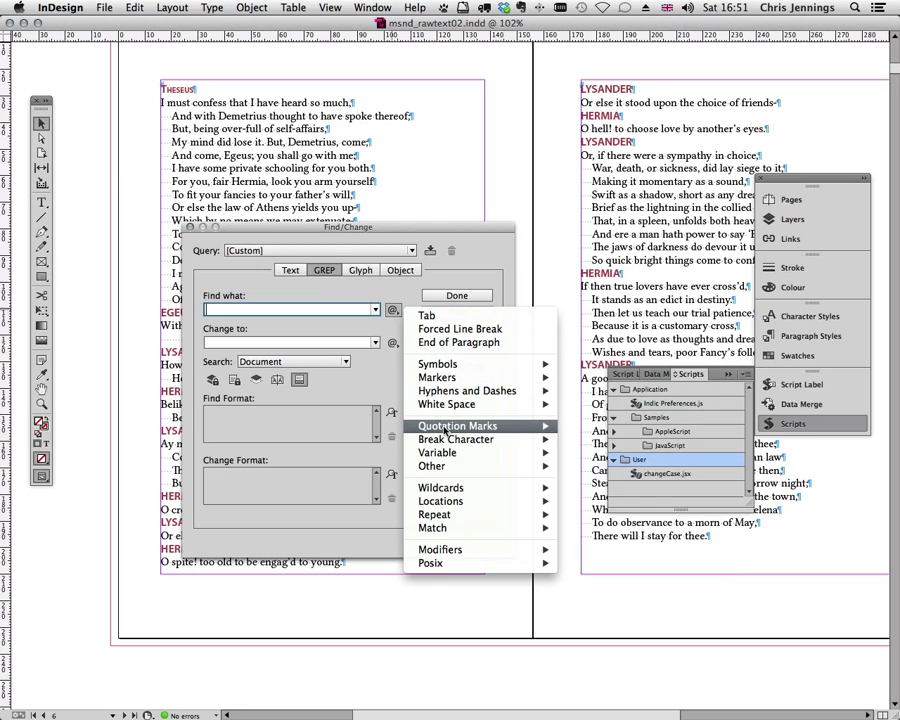
mouse_move(445, 430)
mouse_move(440, 501)
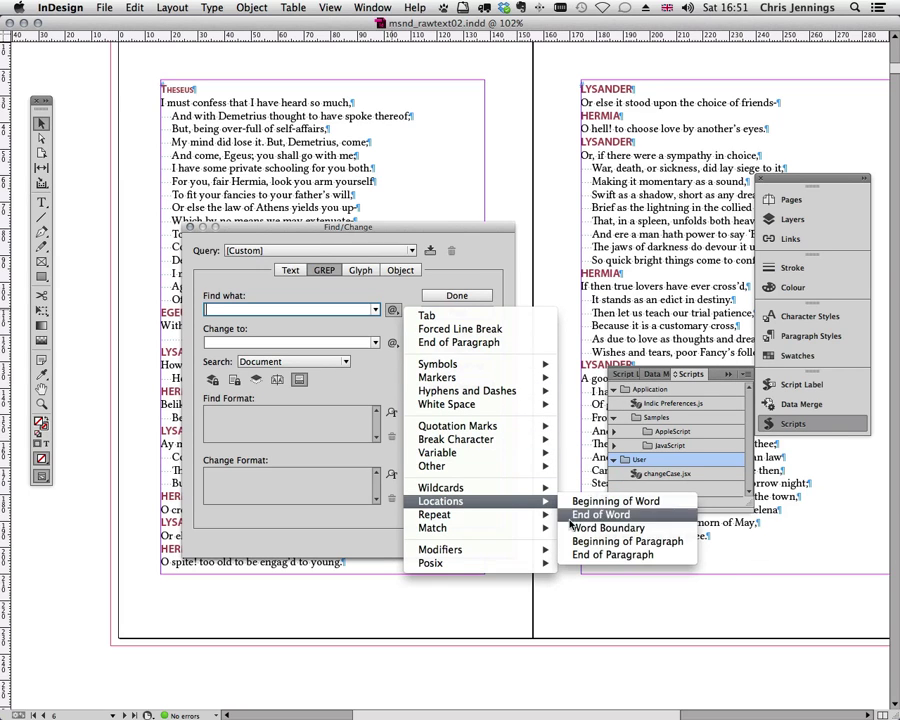
left_click(626, 541)
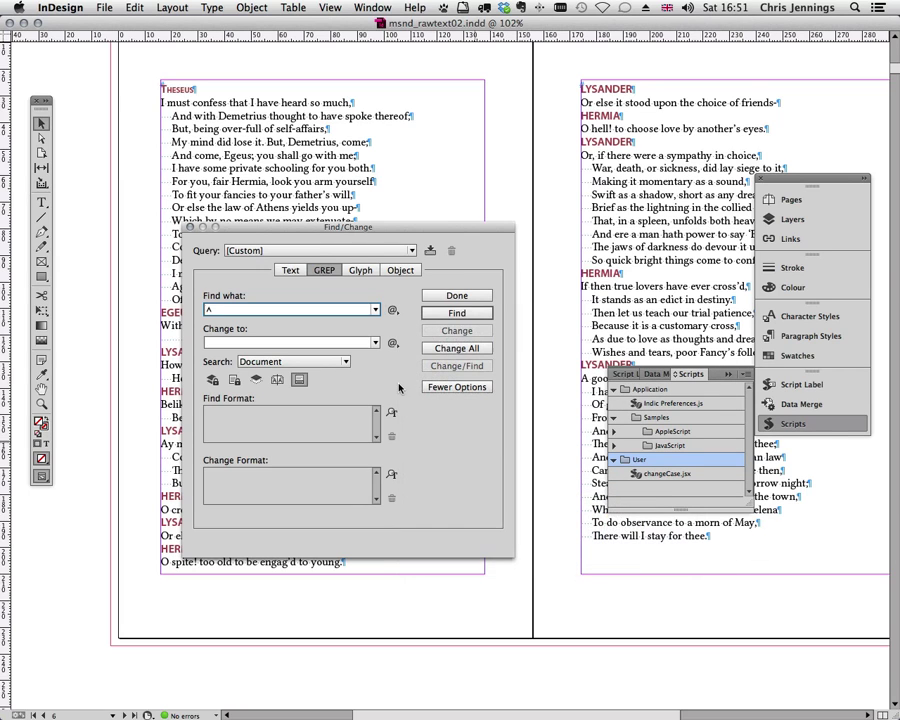
Step: Add Any Uppercase Letter twice and One or More Times, giving ^\u\u+
left_click(393, 310)
mouse_move(441, 493)
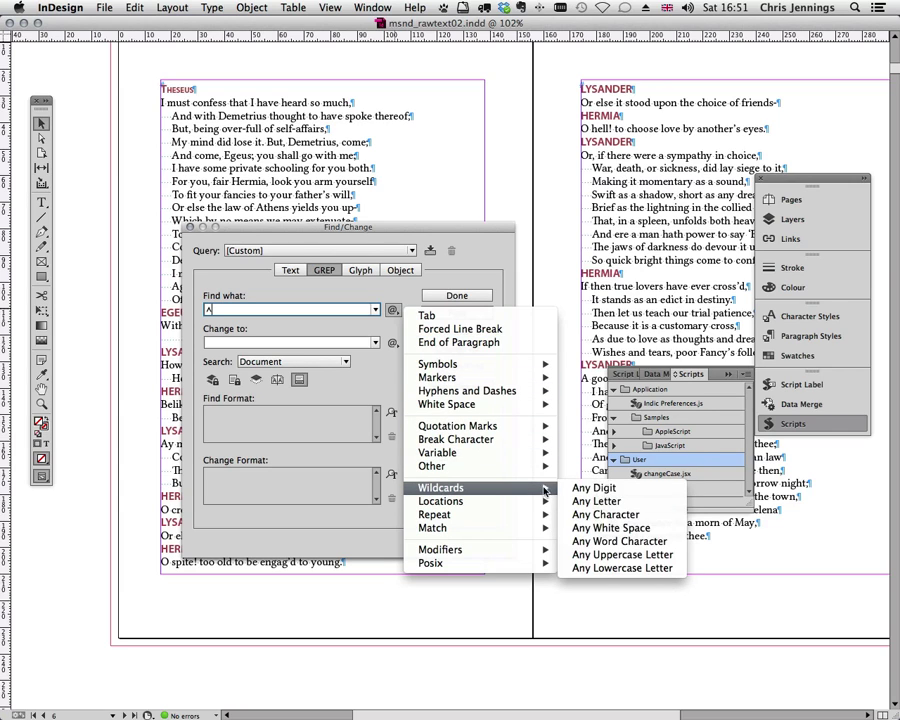
left_click(590, 554)
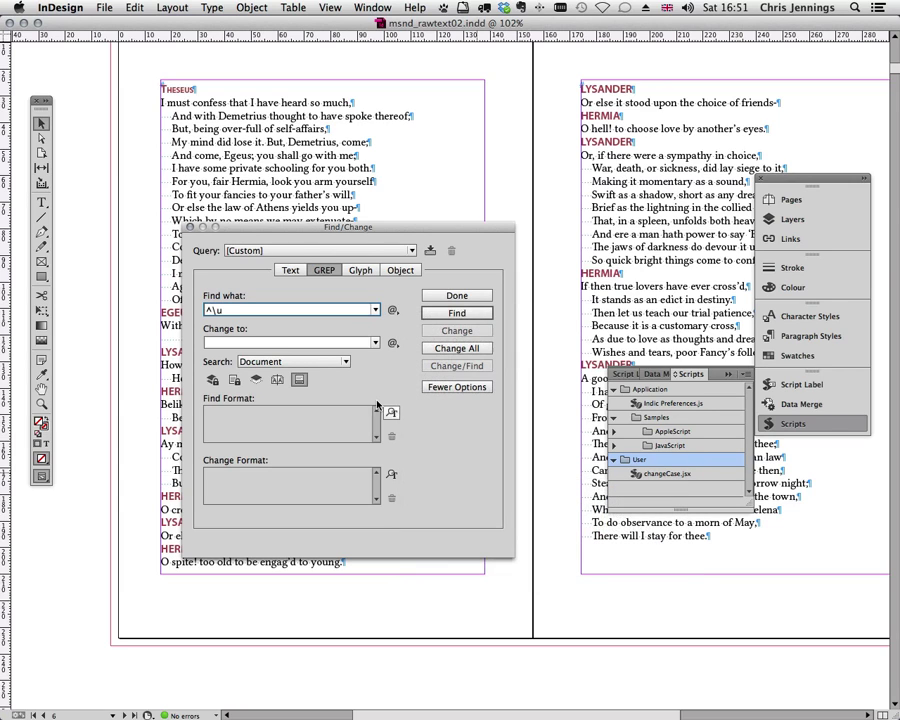
left_click(393, 310)
mouse_move(436, 492)
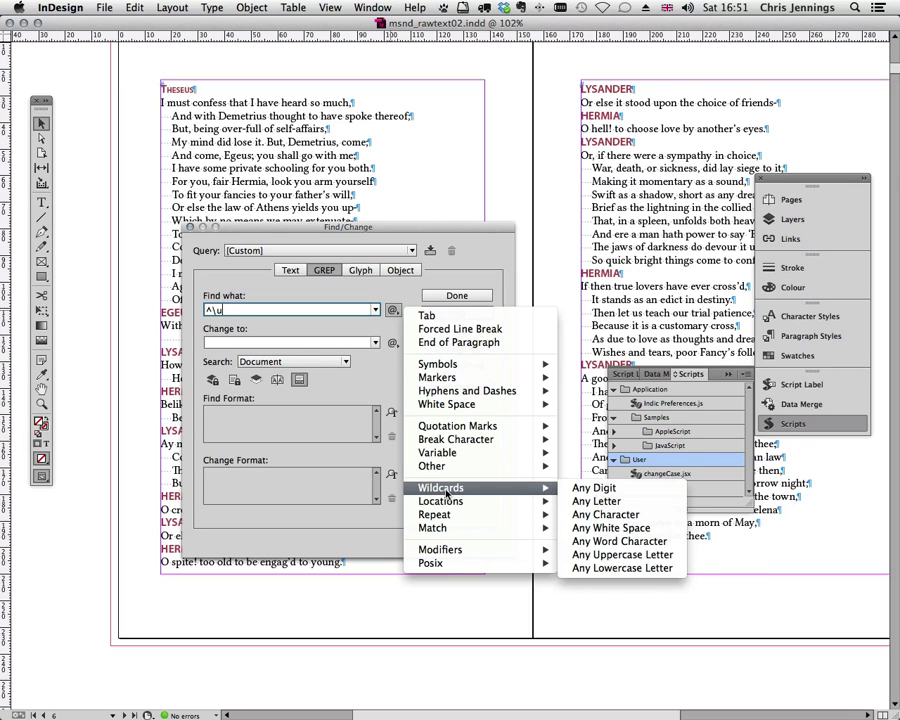
left_click(609, 555)
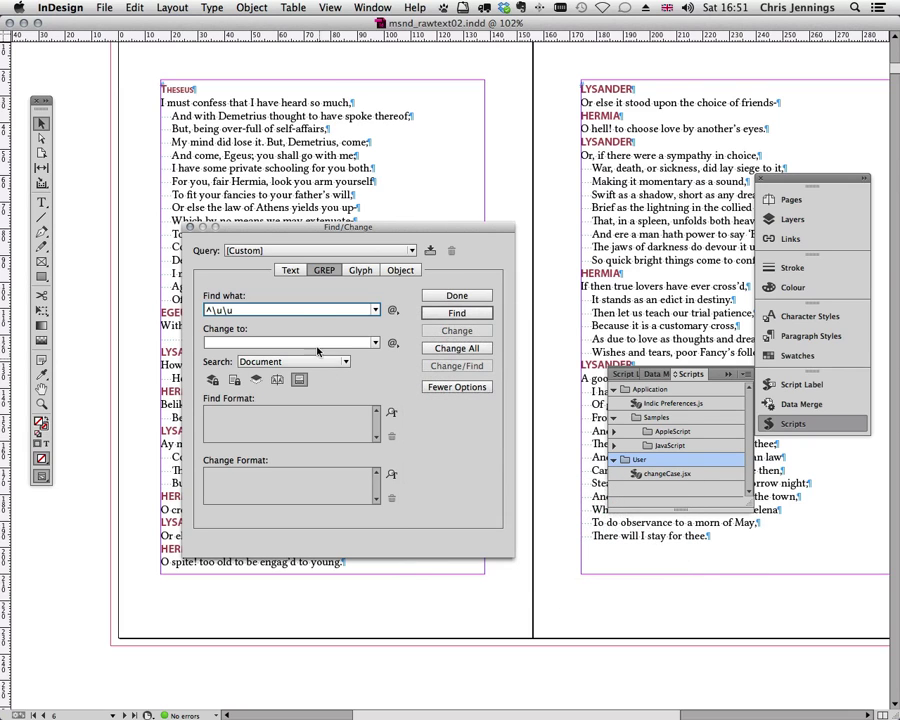
left_click(392, 310)
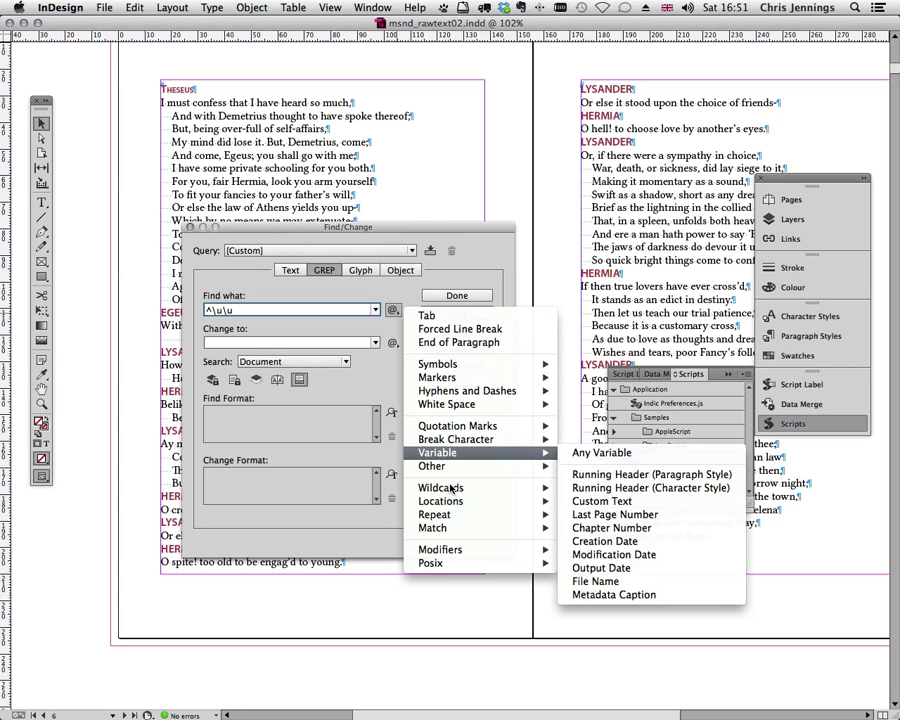
mouse_move(530, 514)
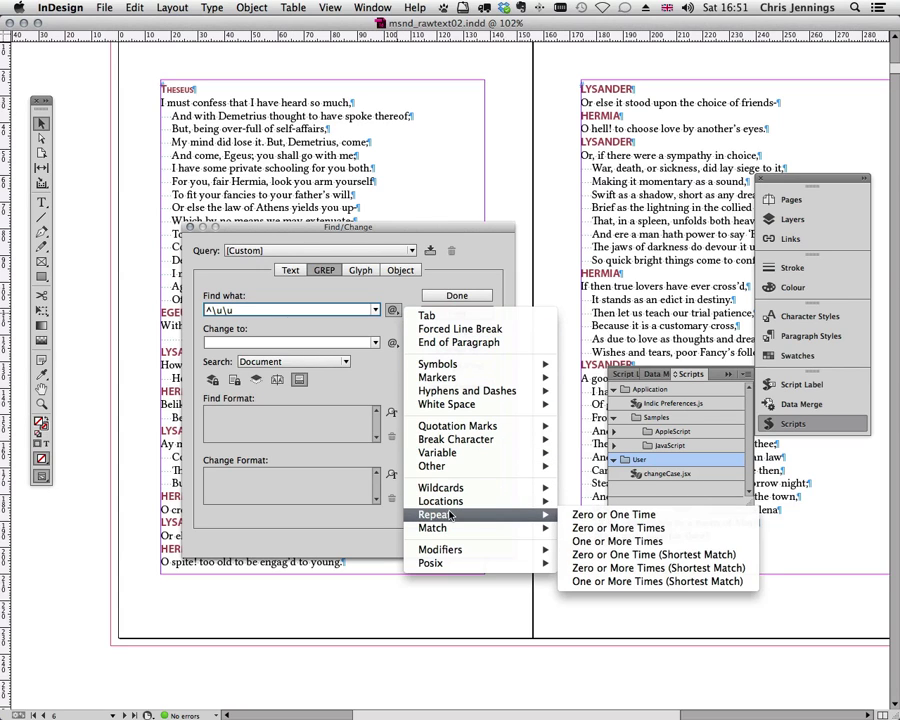
left_click(634, 541)
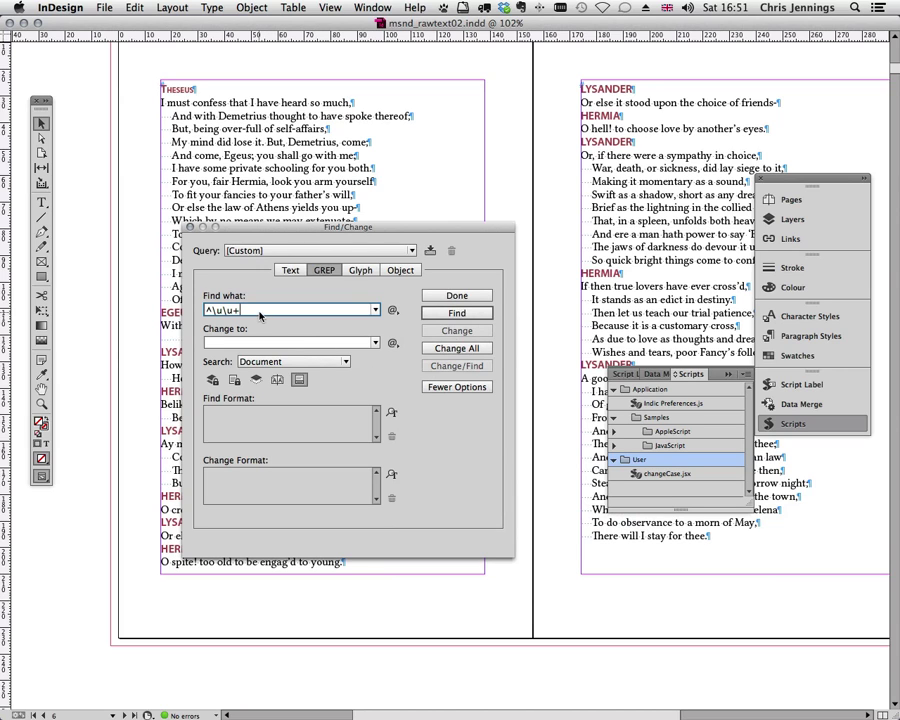
left_click_drag(280, 227, 388, 113)
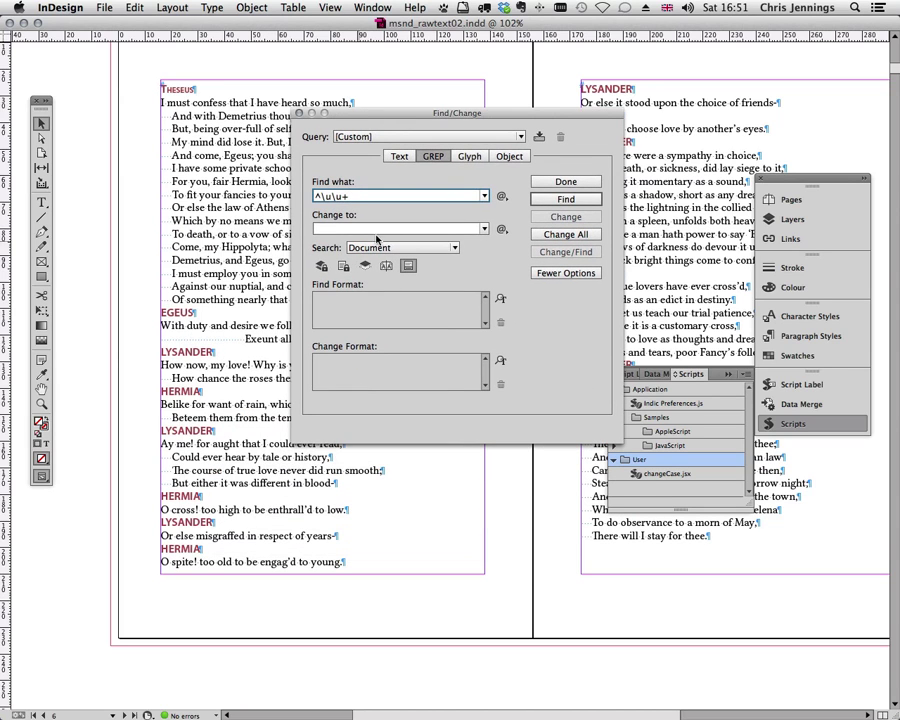
Step: Find the first ^\u\u+ match, THESEUS, then step to the next match, HIPPOLYTA
left_click(549, 202)
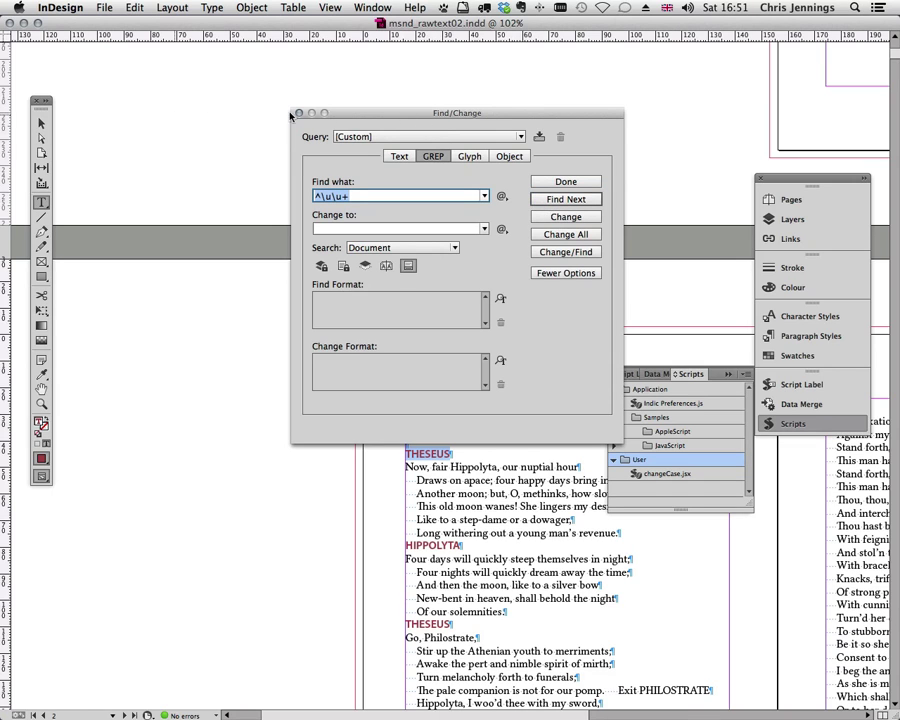
left_click_drag(348, 114, 82, 88)
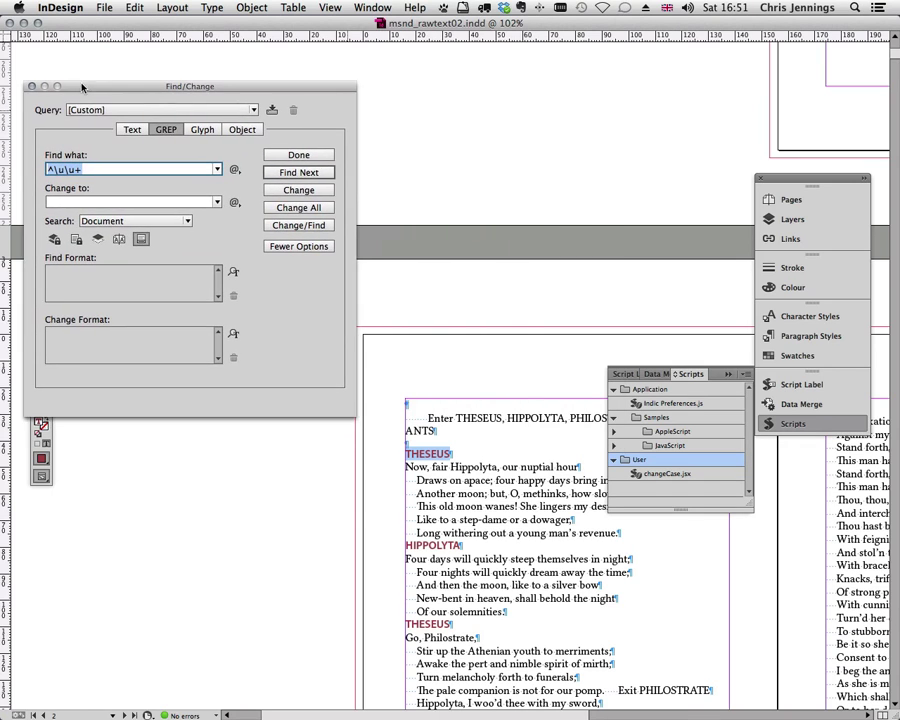
left_click(292, 174)
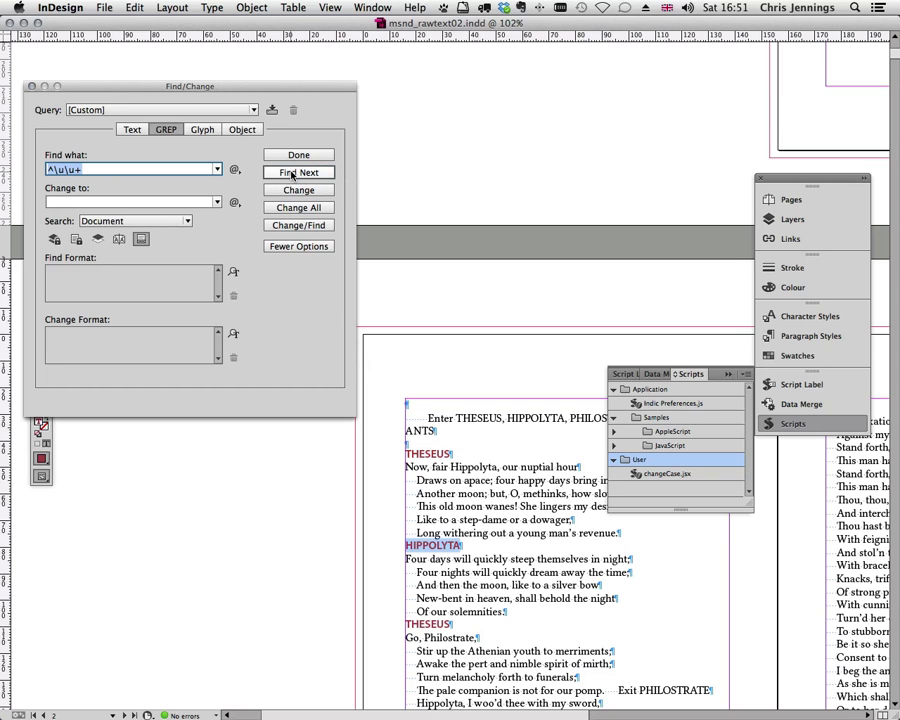
left_click_drag(150, 89, 137, 67)
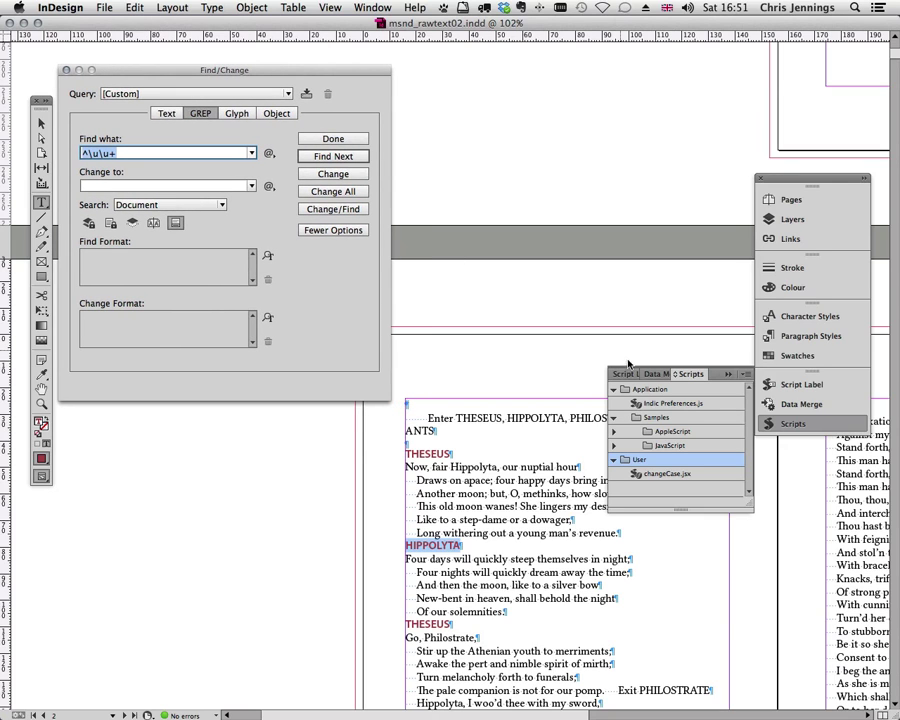
Step: Run changeCase.jsx from the Scripts panel and choose its initial-capitals conversion option
right_click(657, 477)
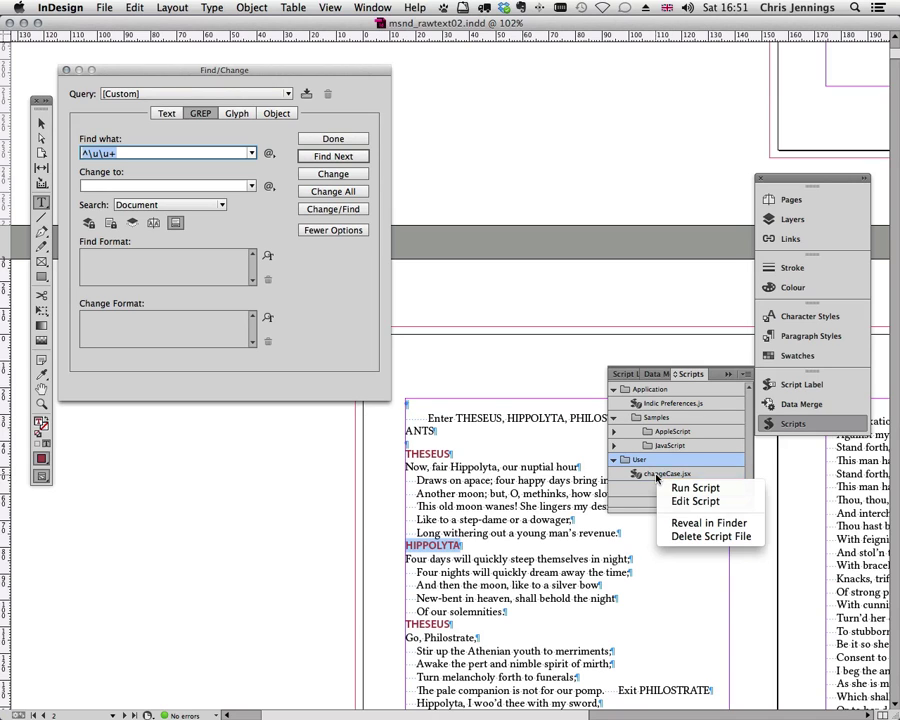
left_click(695, 488)
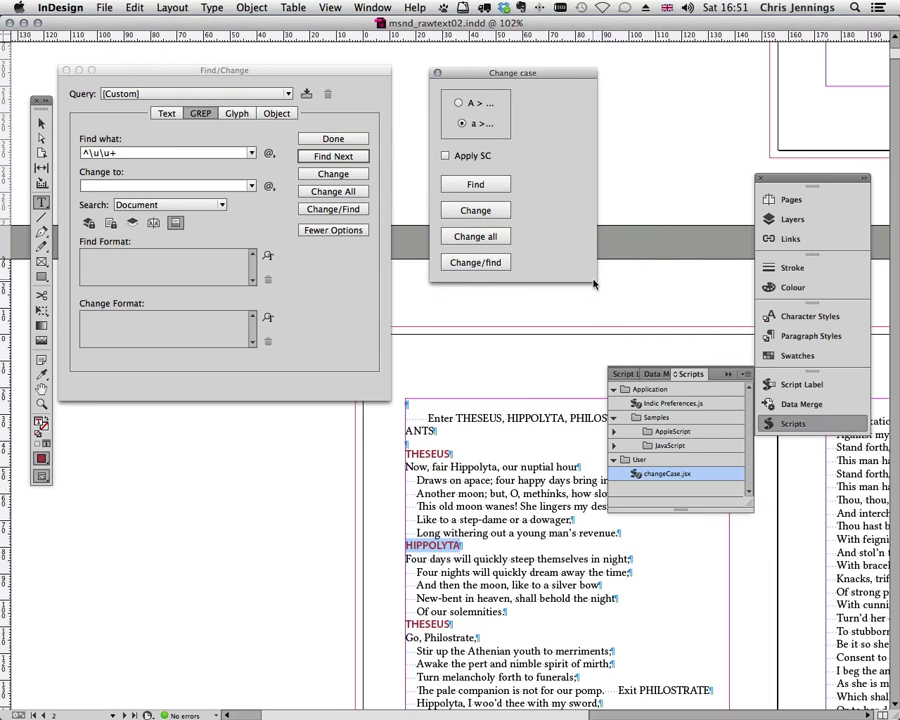
left_click_drag(603, 287, 590, 314)
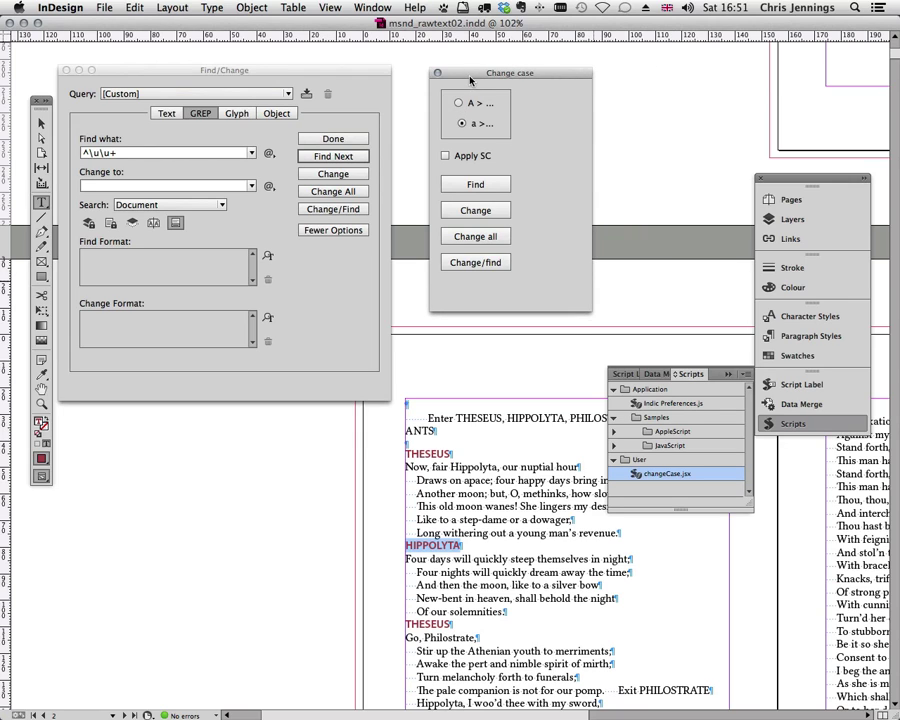
left_click_drag(470, 80, 465, 97)
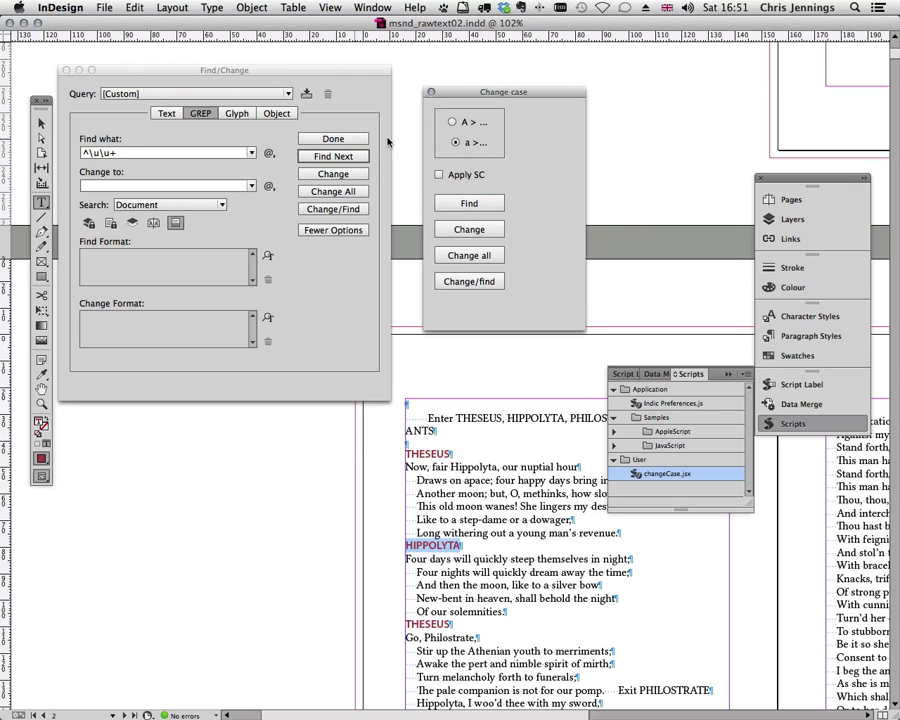
left_click(451, 122)
left_click_drag(481, 97, 458, 78)
Step: Find the first all-caps name, change THESEUS to Theseus, then Change all remaining names
left_click(449, 184)
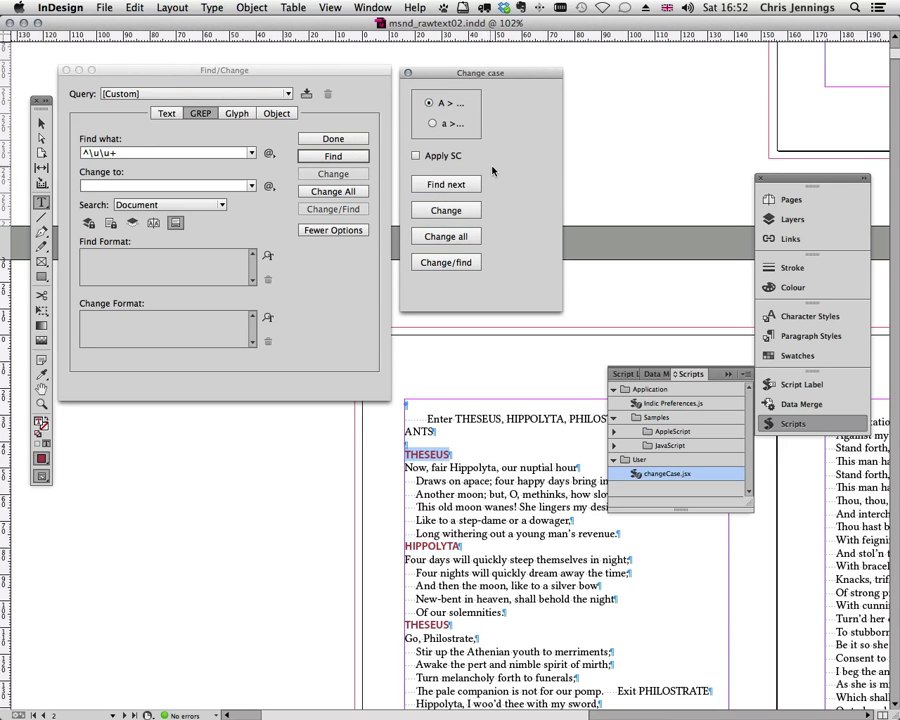
left_click(438, 211)
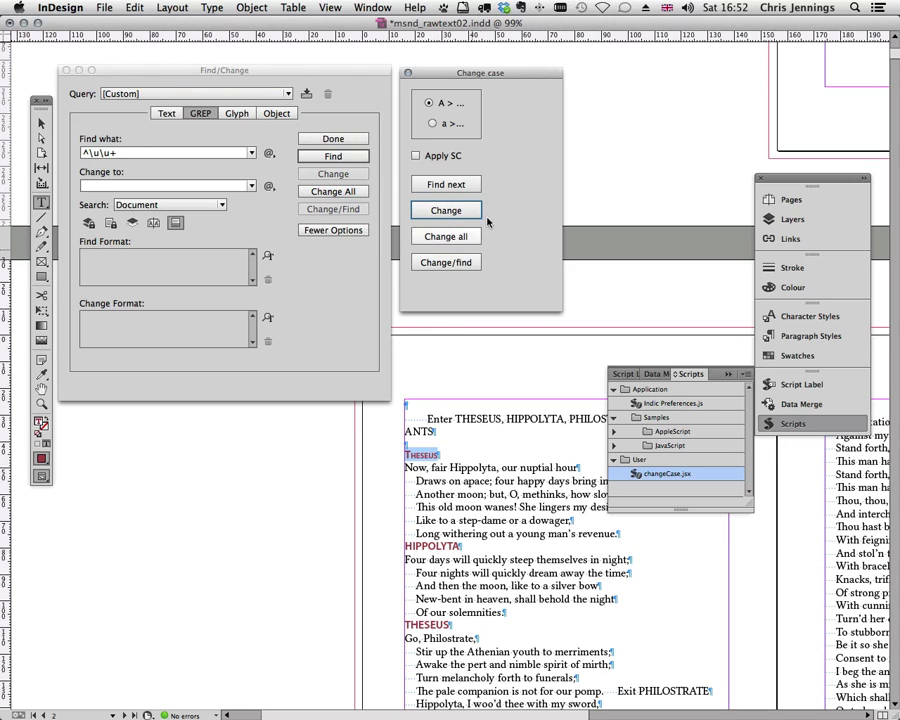
left_click(436, 237)
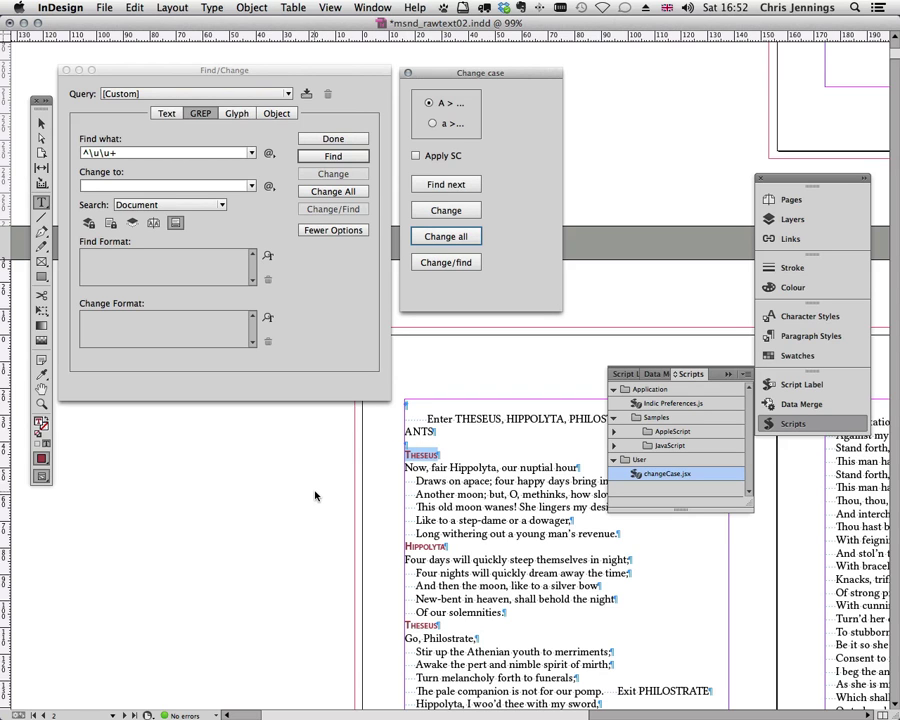
Step: Zoom in to 200% to inspect the recased Theseus and Hippolyta names
scroll(315, 495, "down", 5)
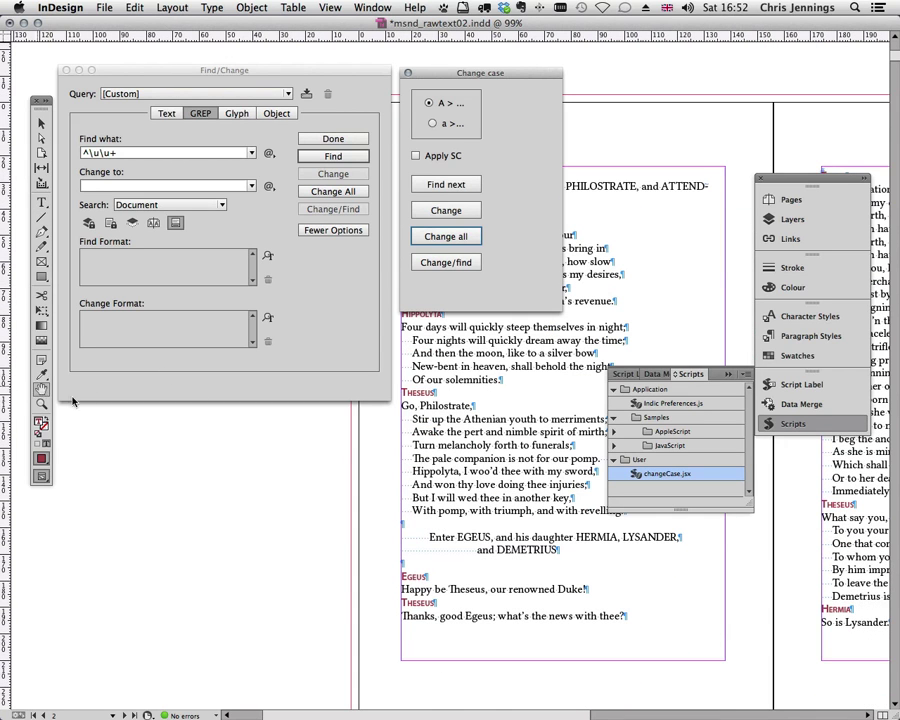
left_click(640, 624)
scroll(640, 624, "right", 6)
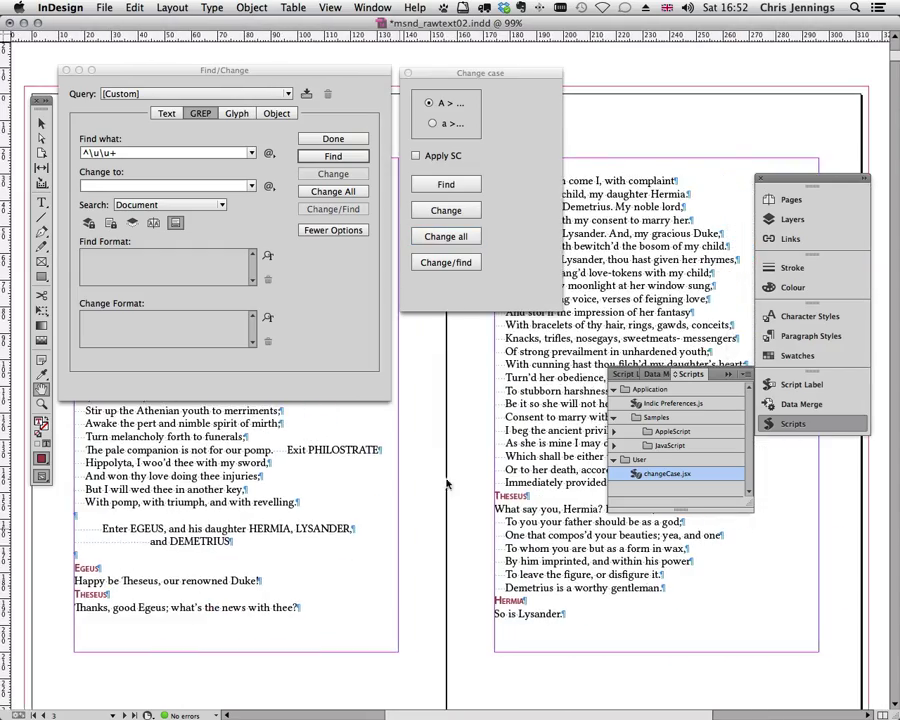
scroll(485, 515, "up", 4)
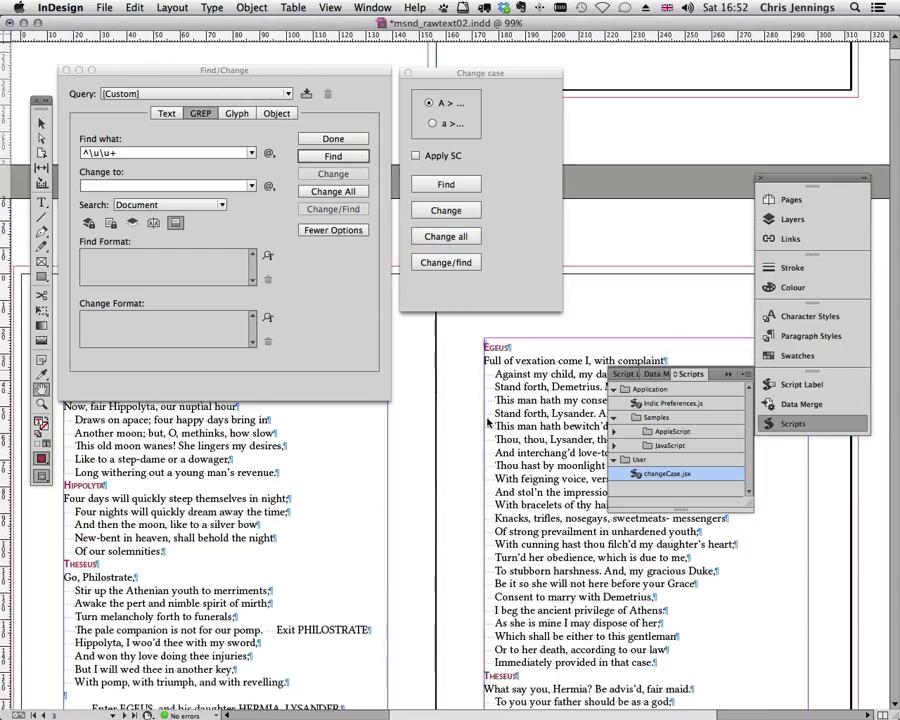
scroll(487, 440, "up", 1)
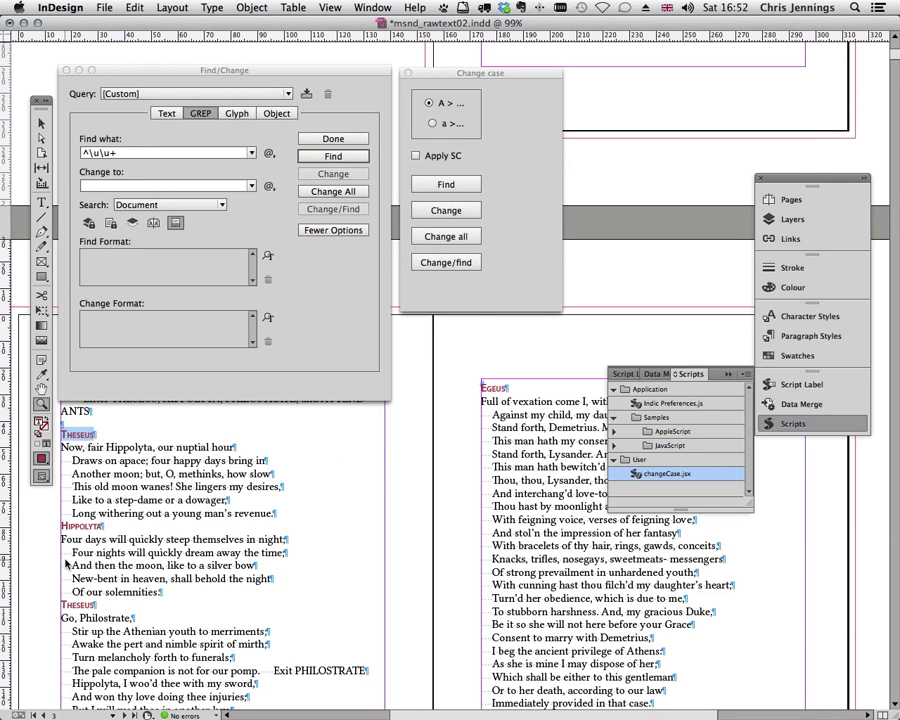
double_click(42, 403)
left_click(455, 448)
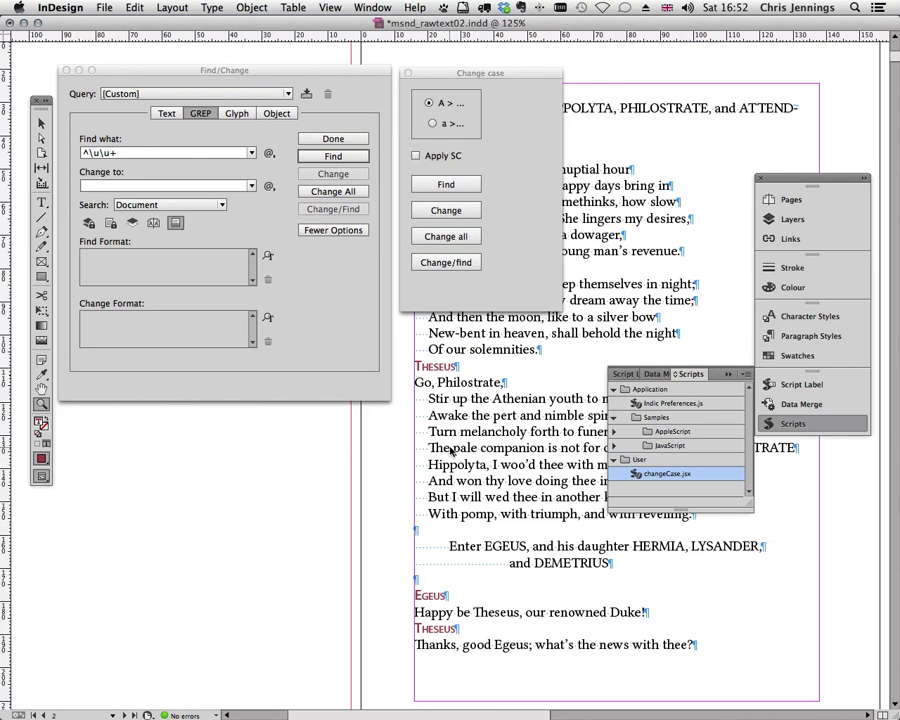
left_click(452, 450)
scroll(460, 415, "up", 10)
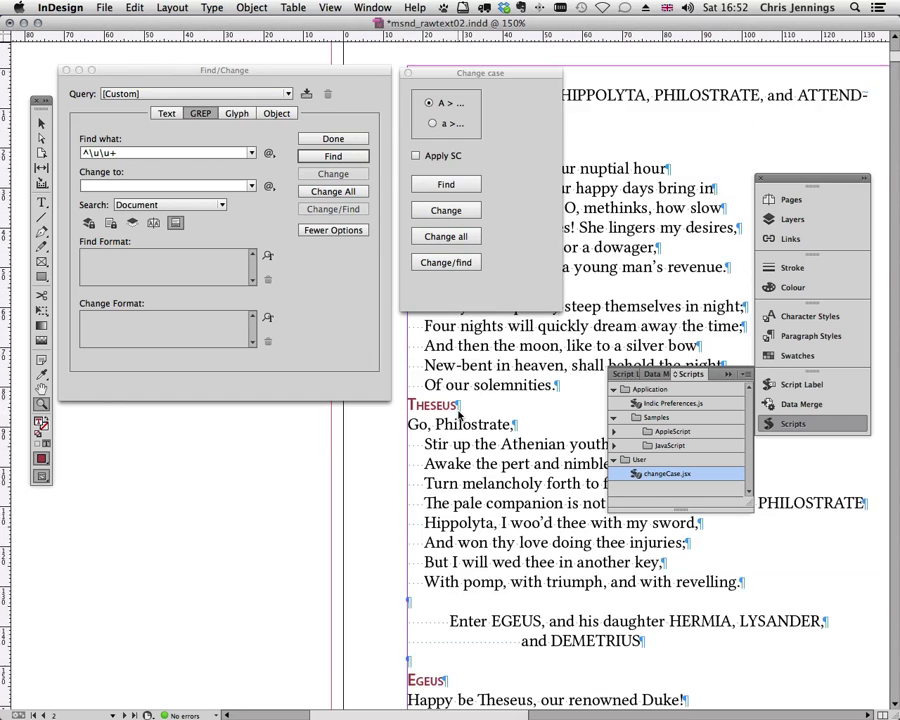
left_click(462, 497)
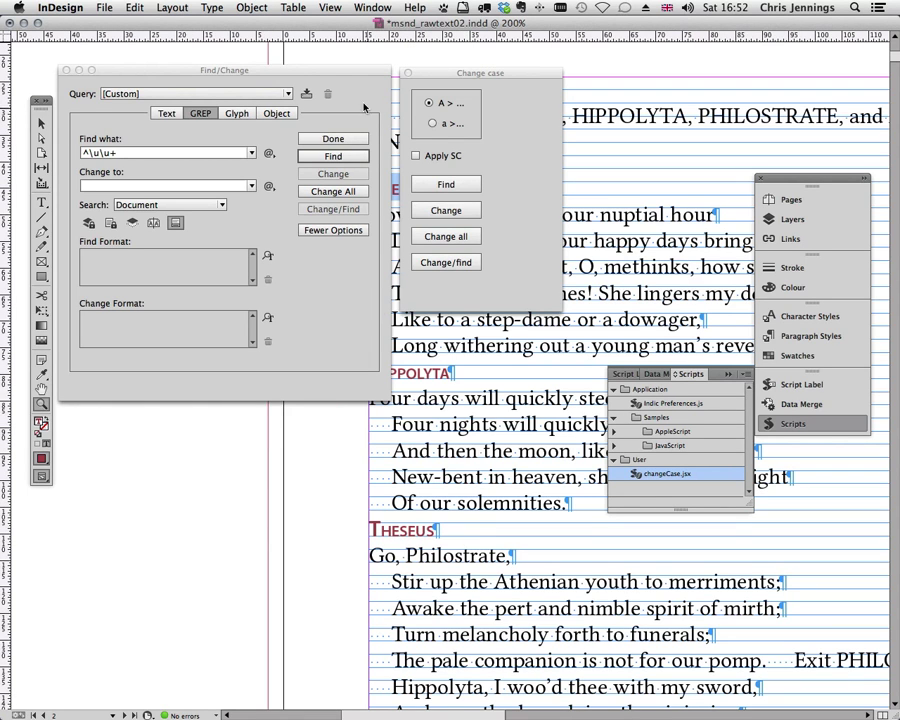
Step: Move the Find/Change and Change case windows aside, then close Change case
left_click_drag(347, 75, 298, 81)
left_click_drag(427, 75, 582, 61)
left_click(563, 61)
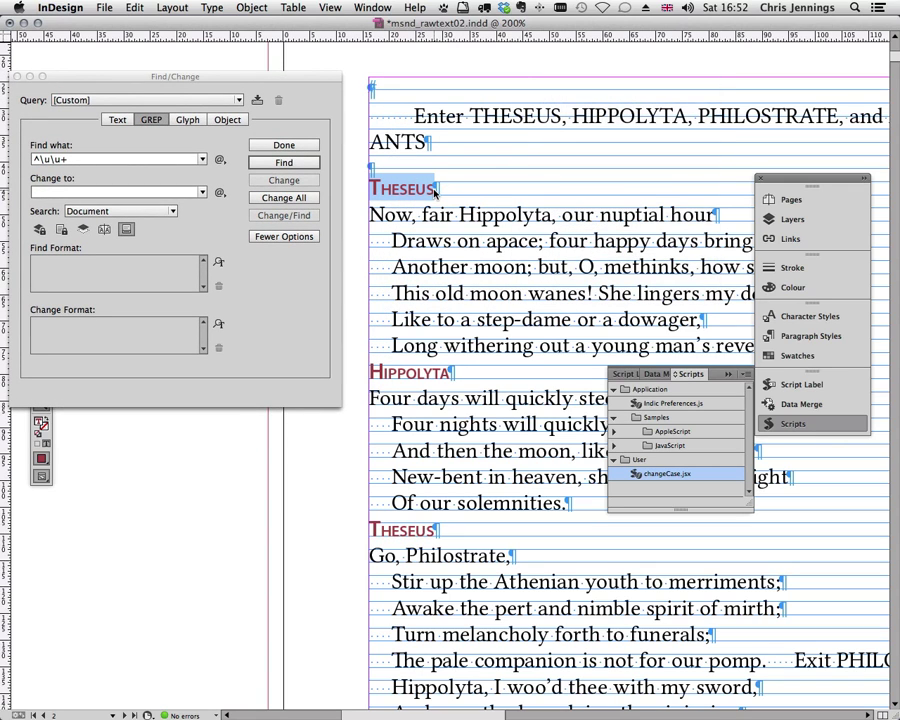